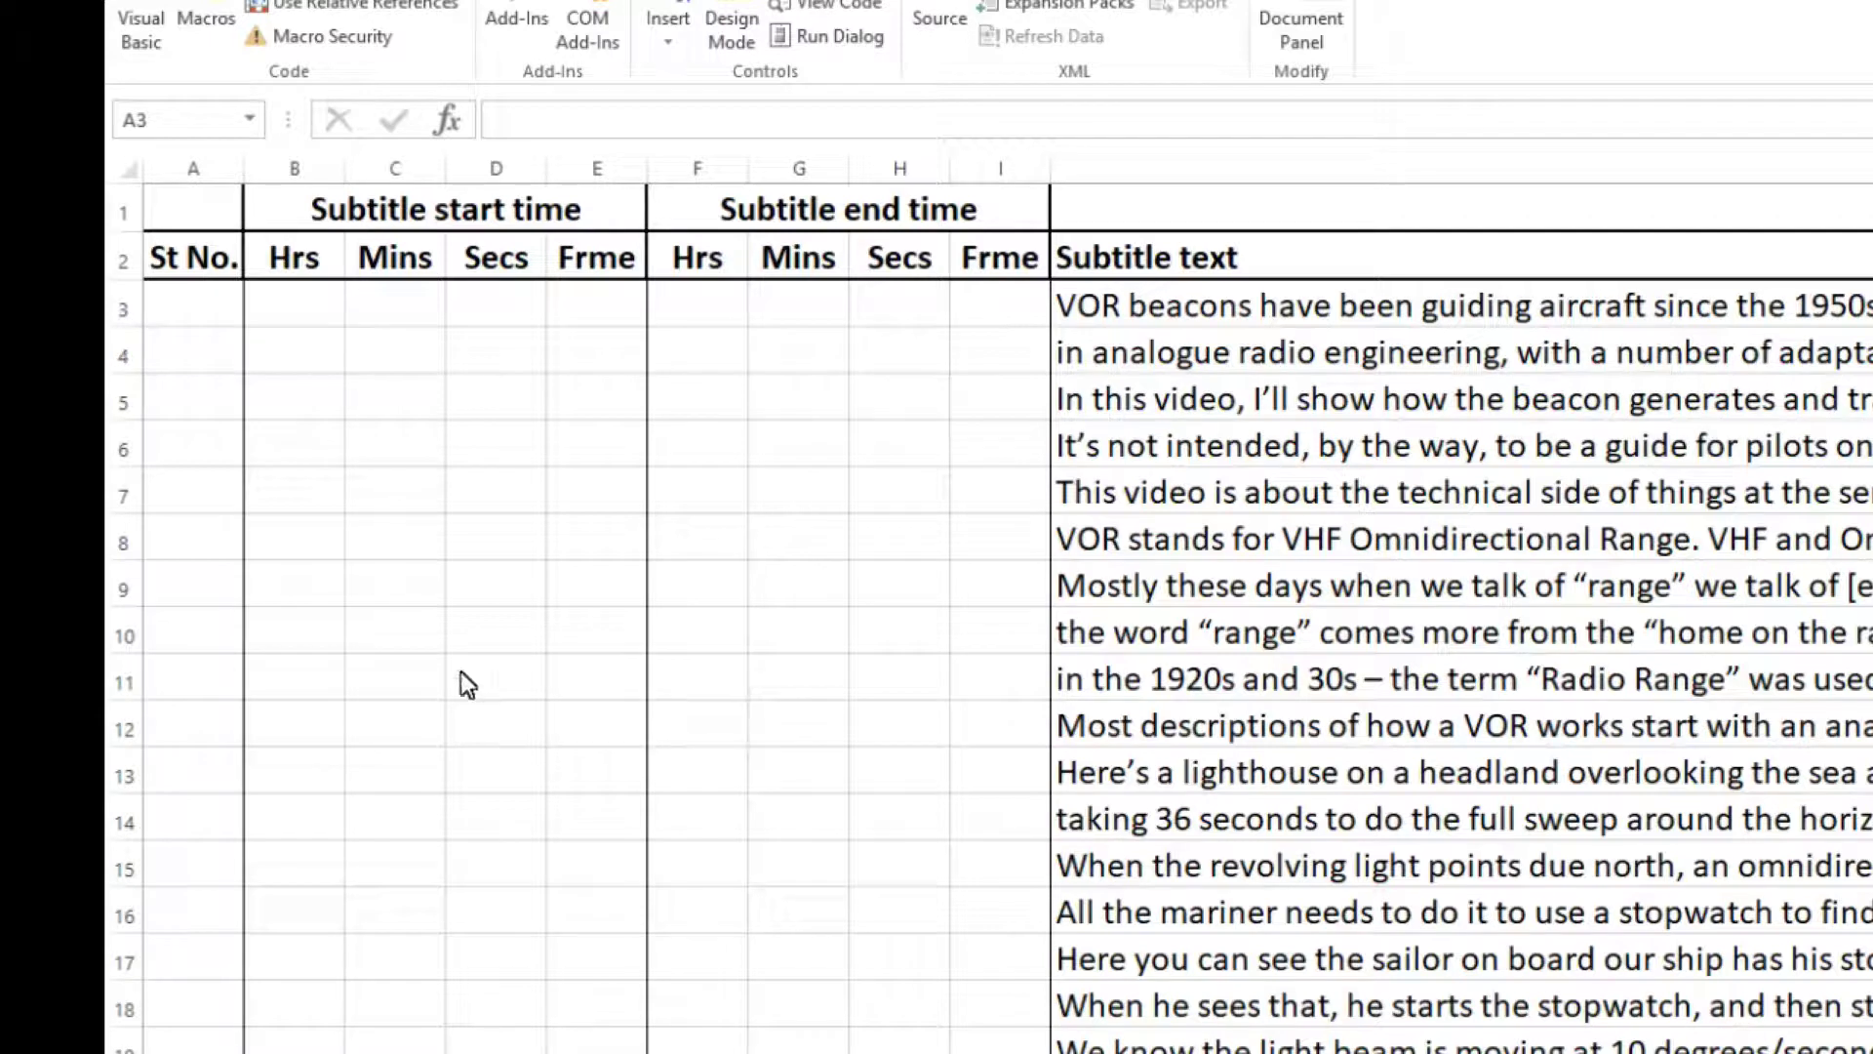
Enter subtitle number 1 in A3 and fill its start time hours, minutes, seconds and frames with 0
click(181, 318)
text(1)
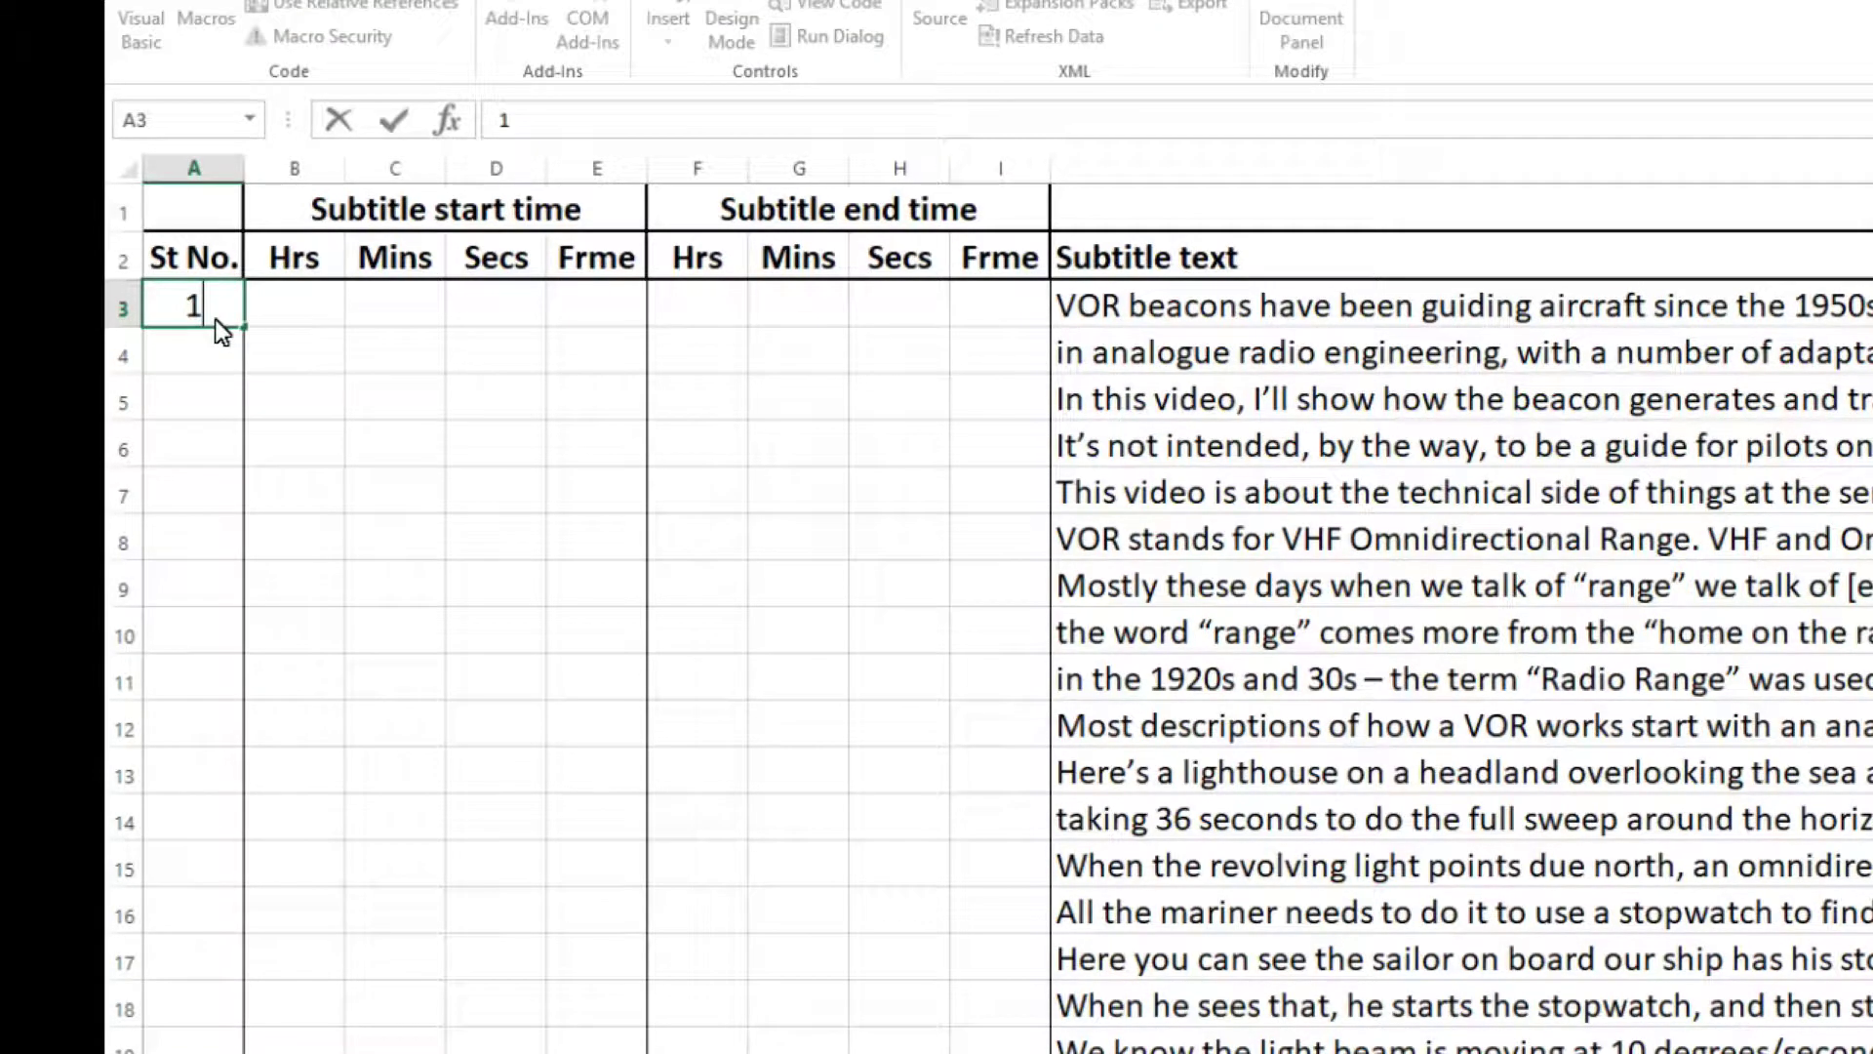
click(295, 322)
text(0)
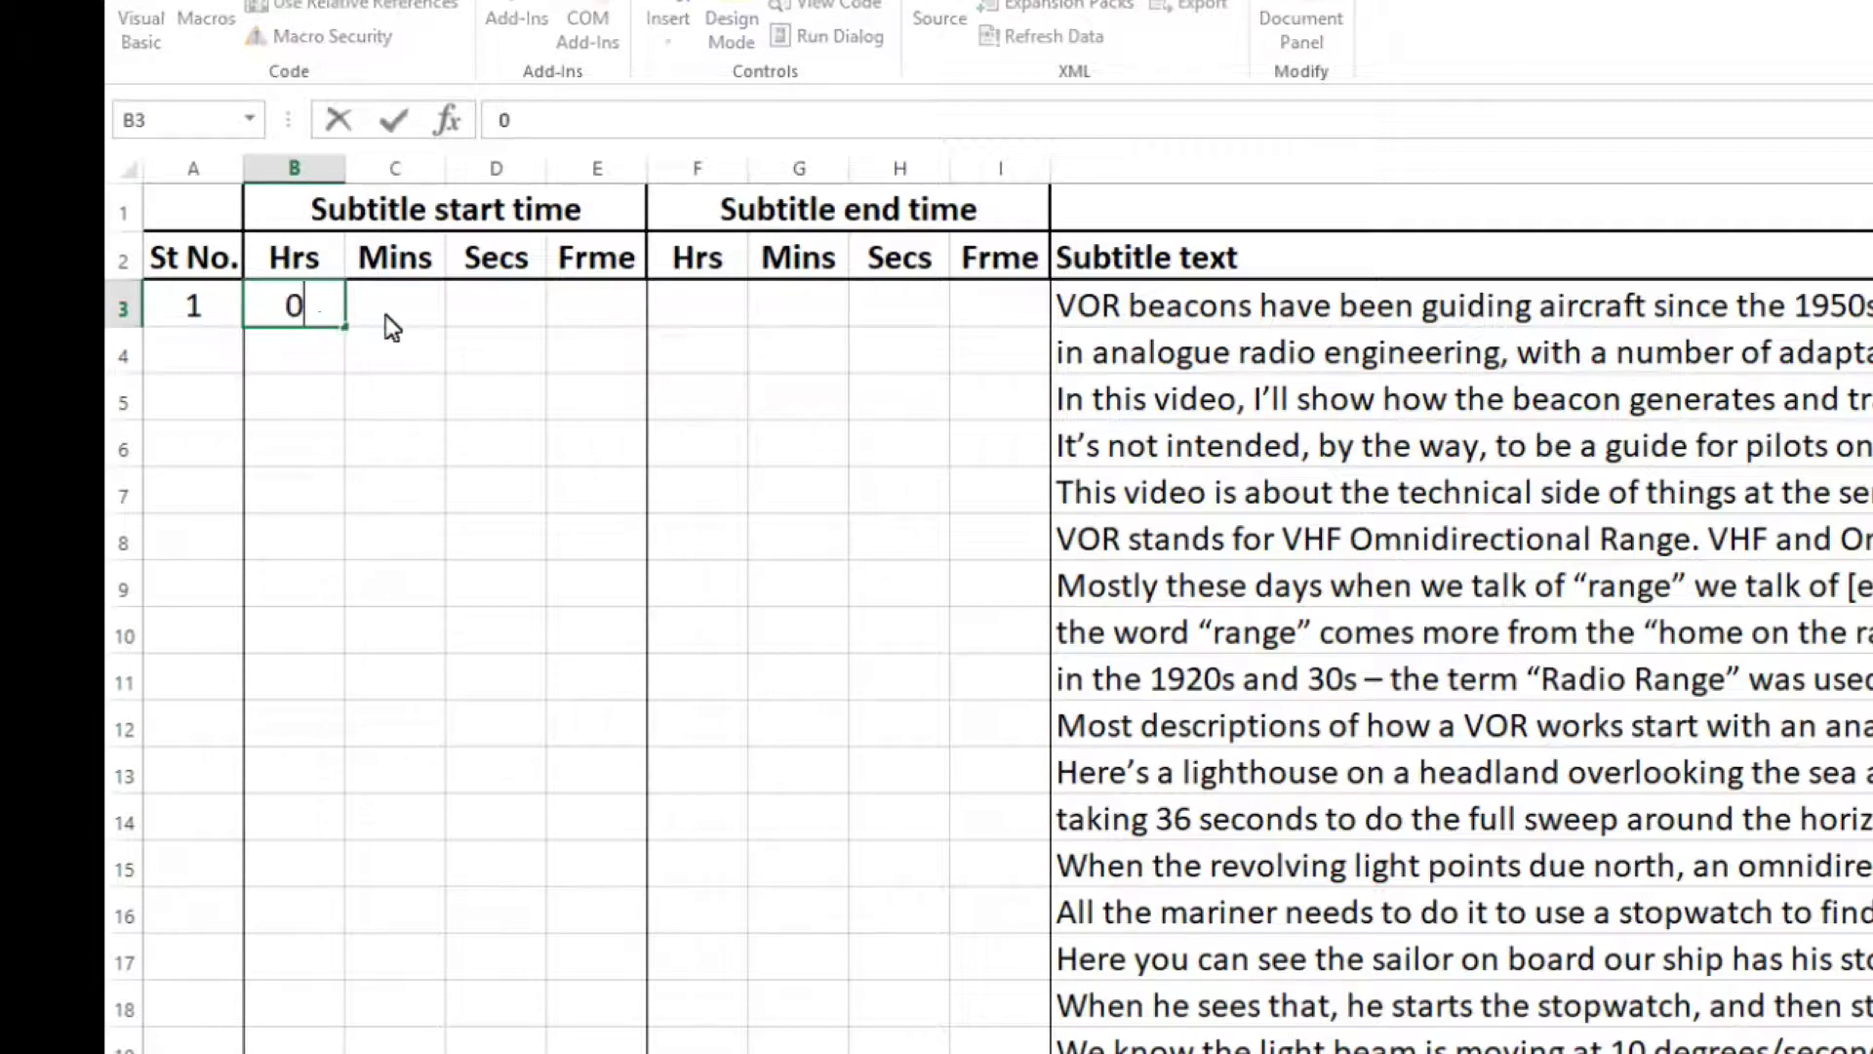
click(390, 325)
text(0)
click(494, 322)
text(0)
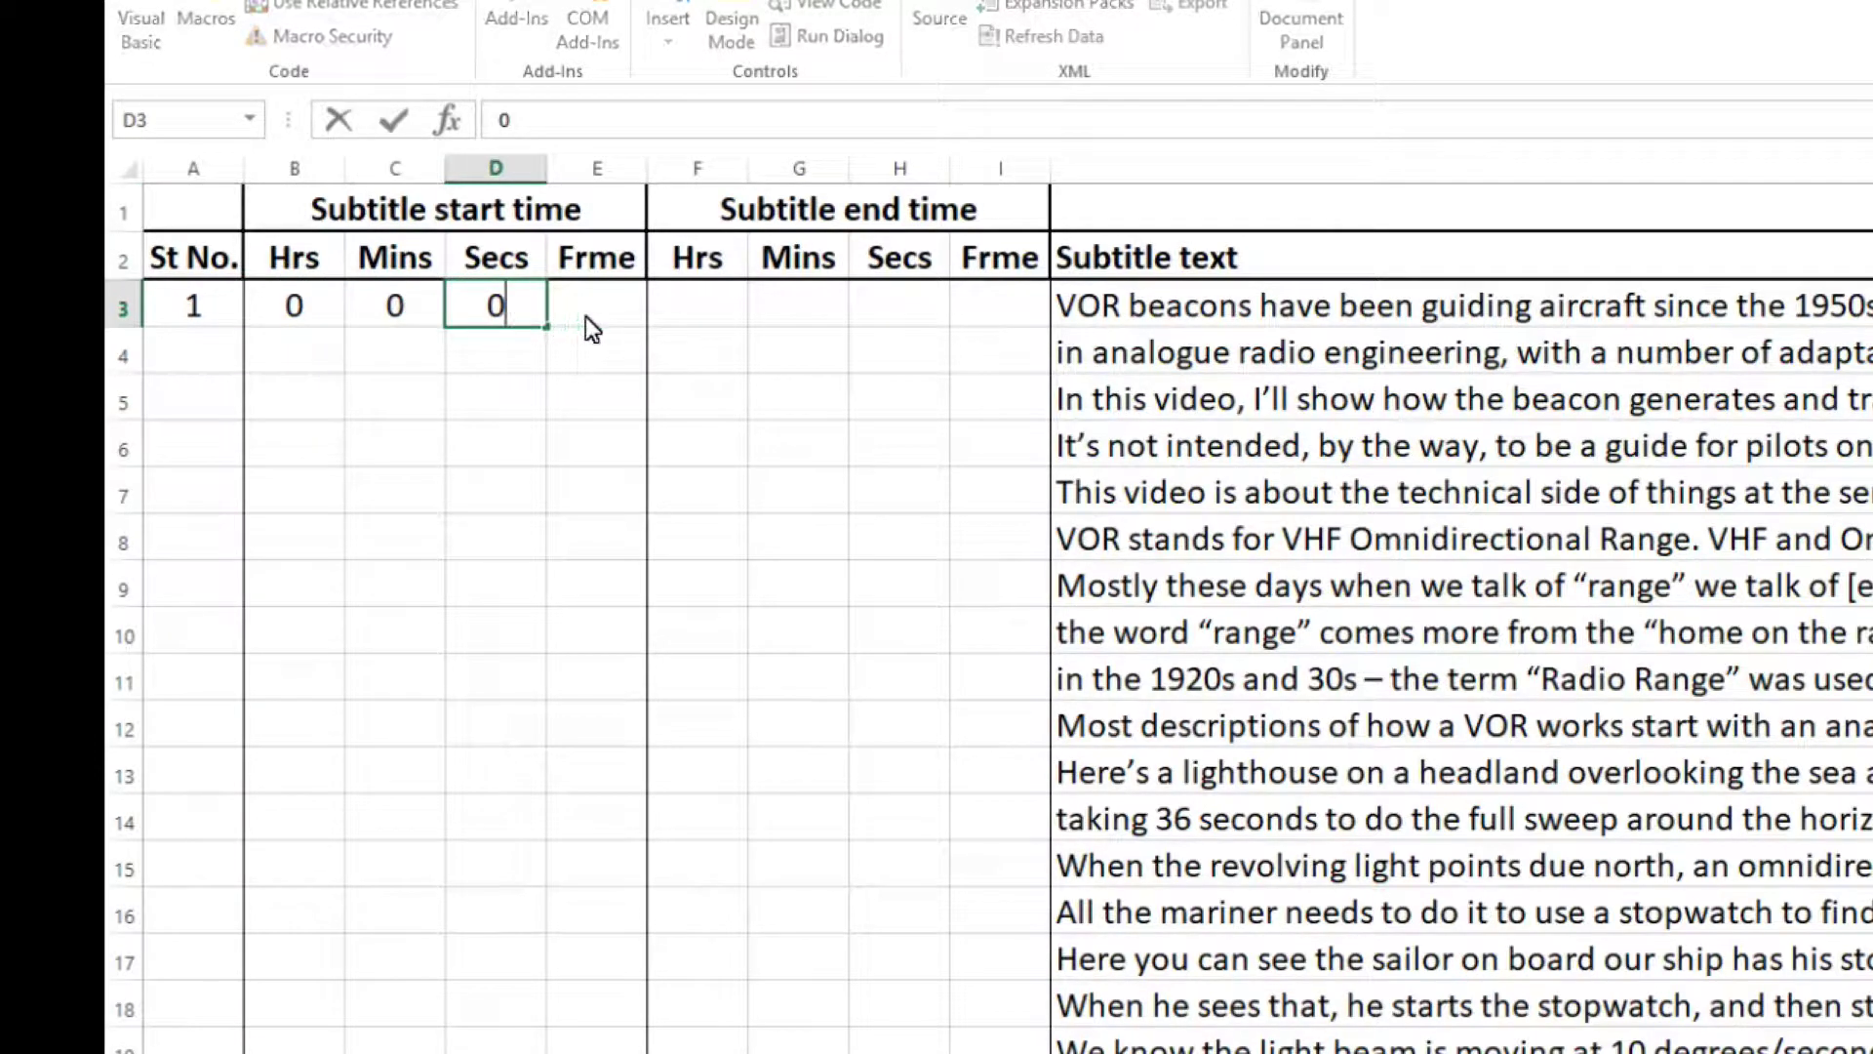
click(589, 322)
text(0)
Fill the first subtitle's end time in F3:I3 with 0 for hours, minutes, seconds and frames
click(727, 324)
text(0)
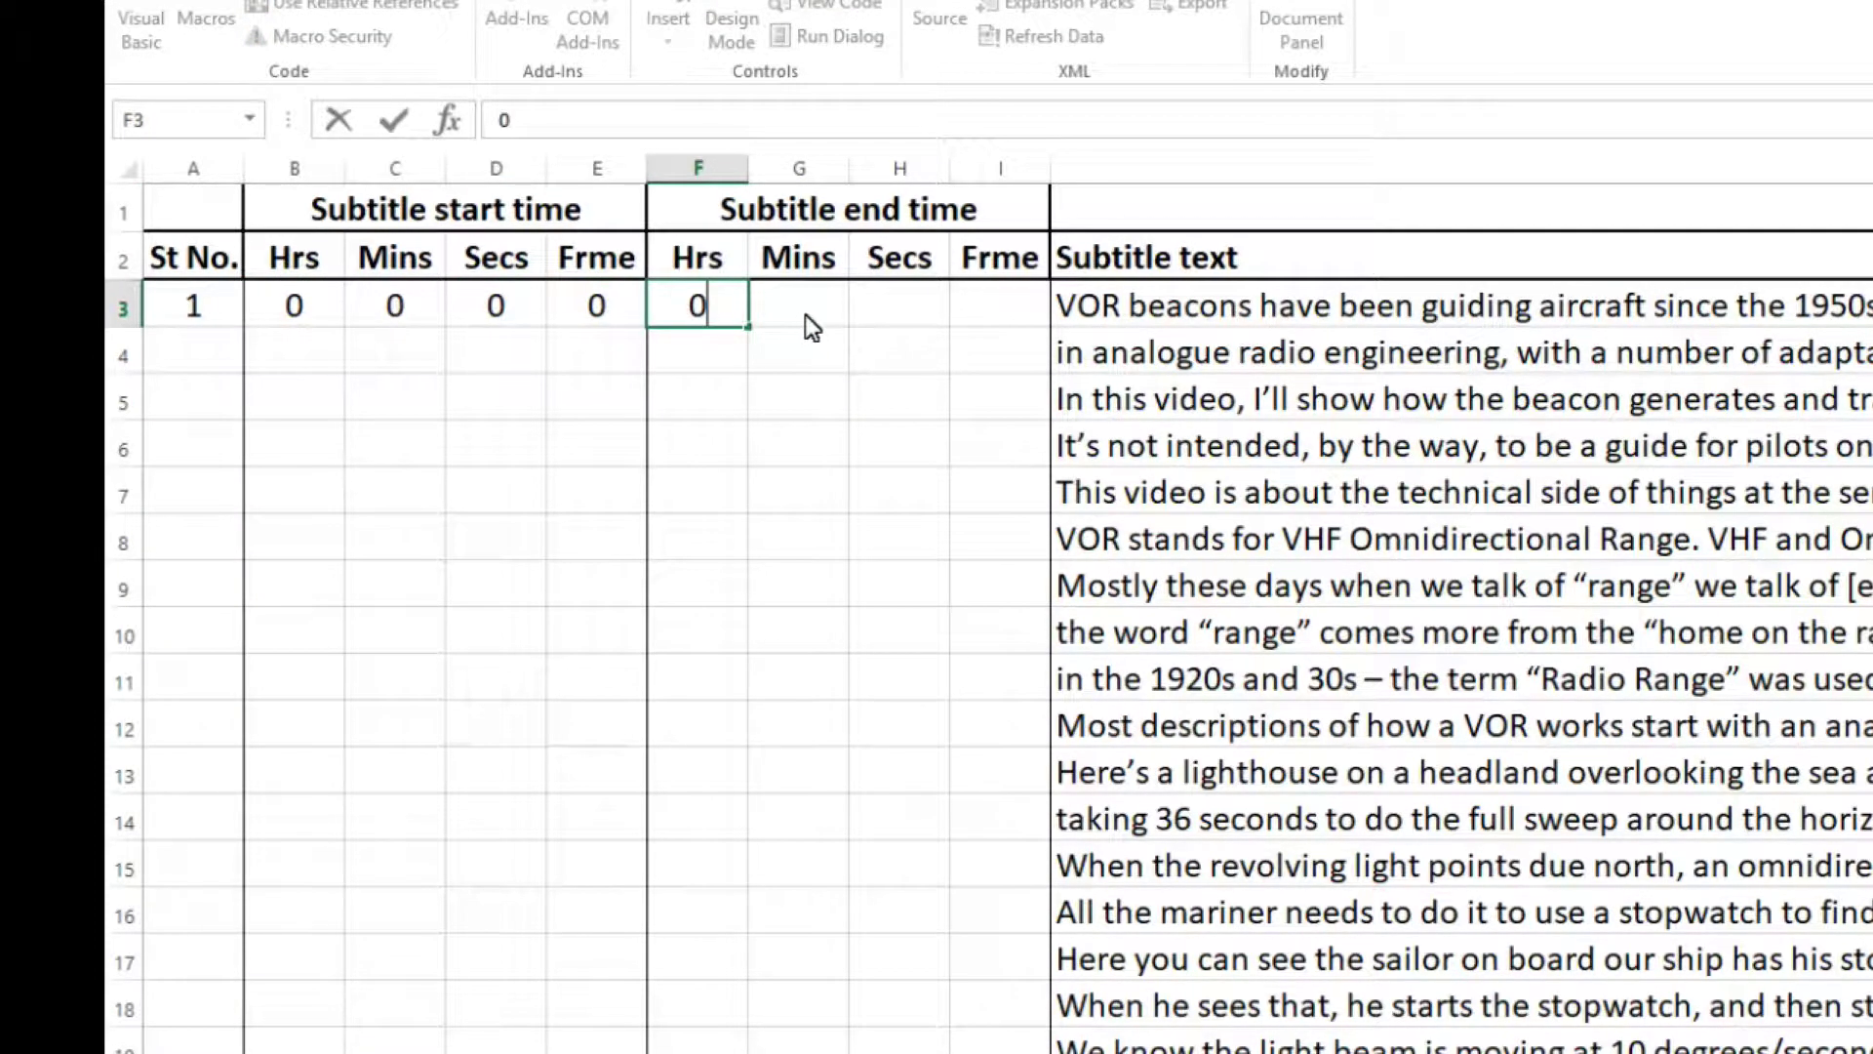
click(805, 314)
text(0)
click(894, 313)
text(0)
click(1015, 312)
text(0)
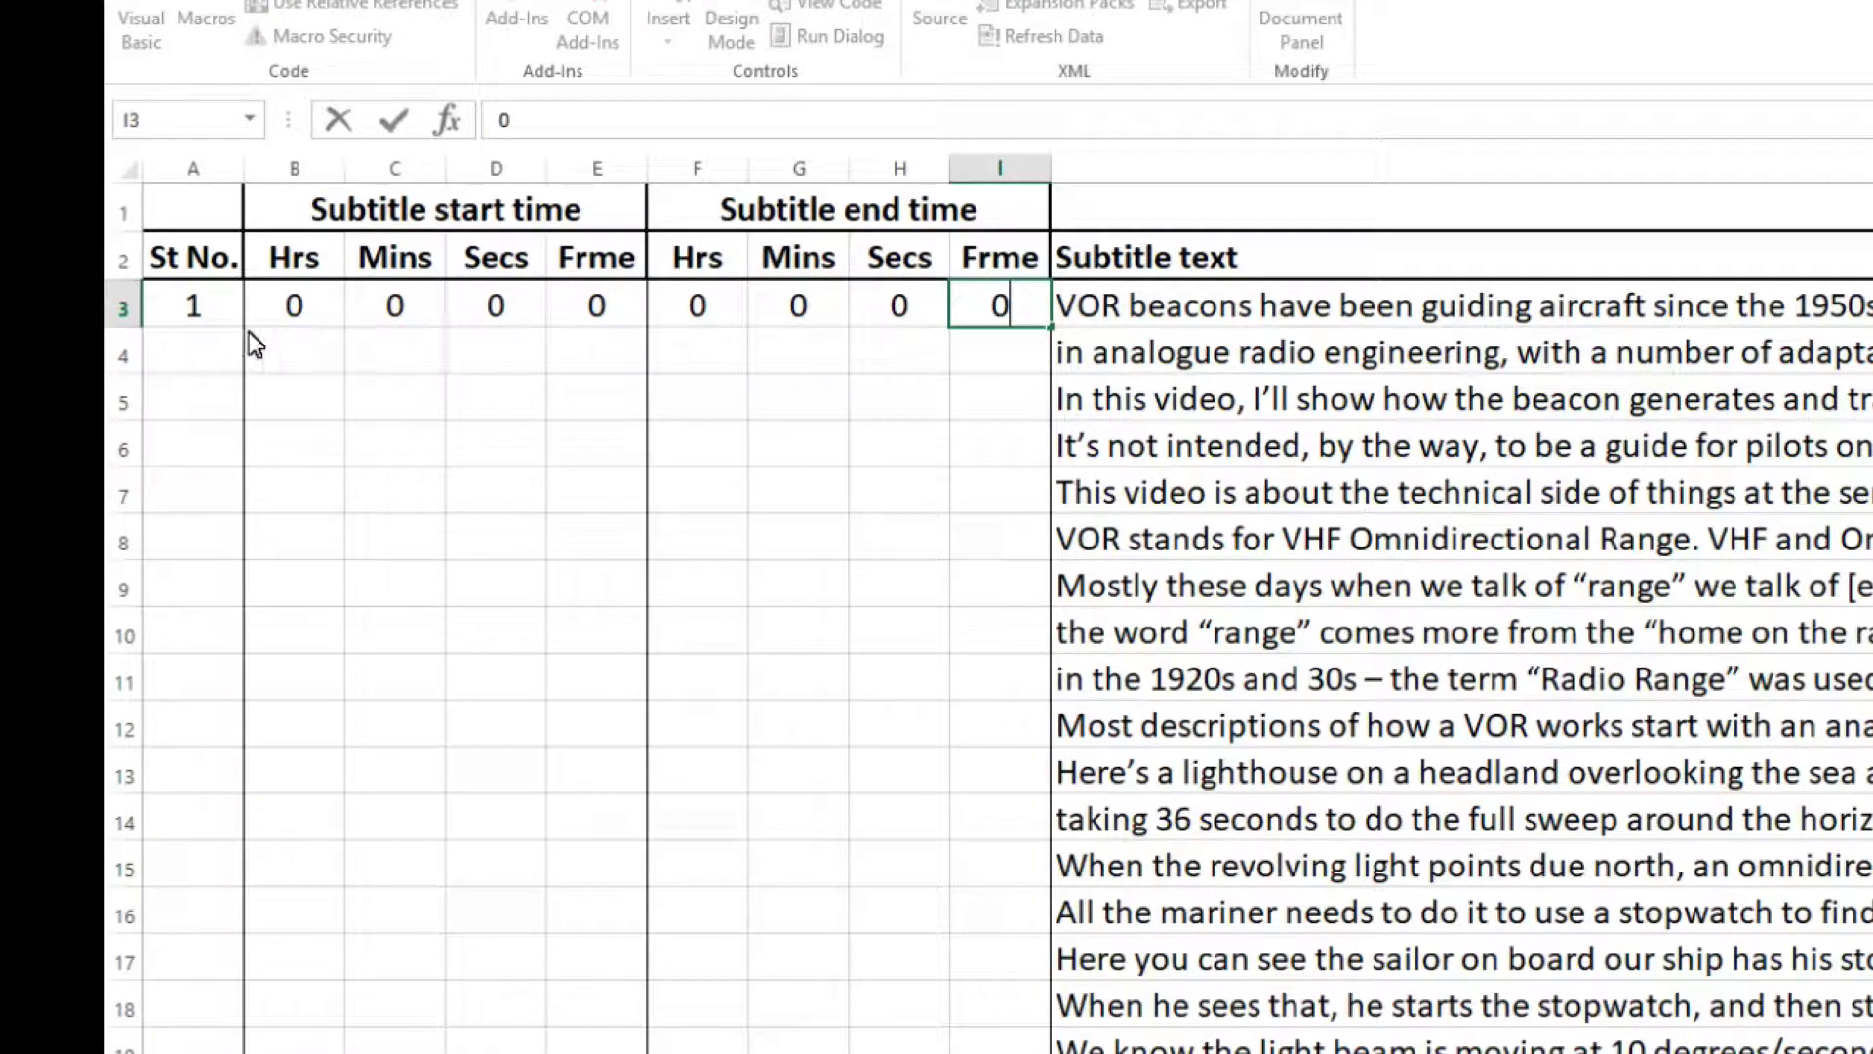
Number the second subtitle in A4 with the formula =A3+1
click(201, 363)
text(=)
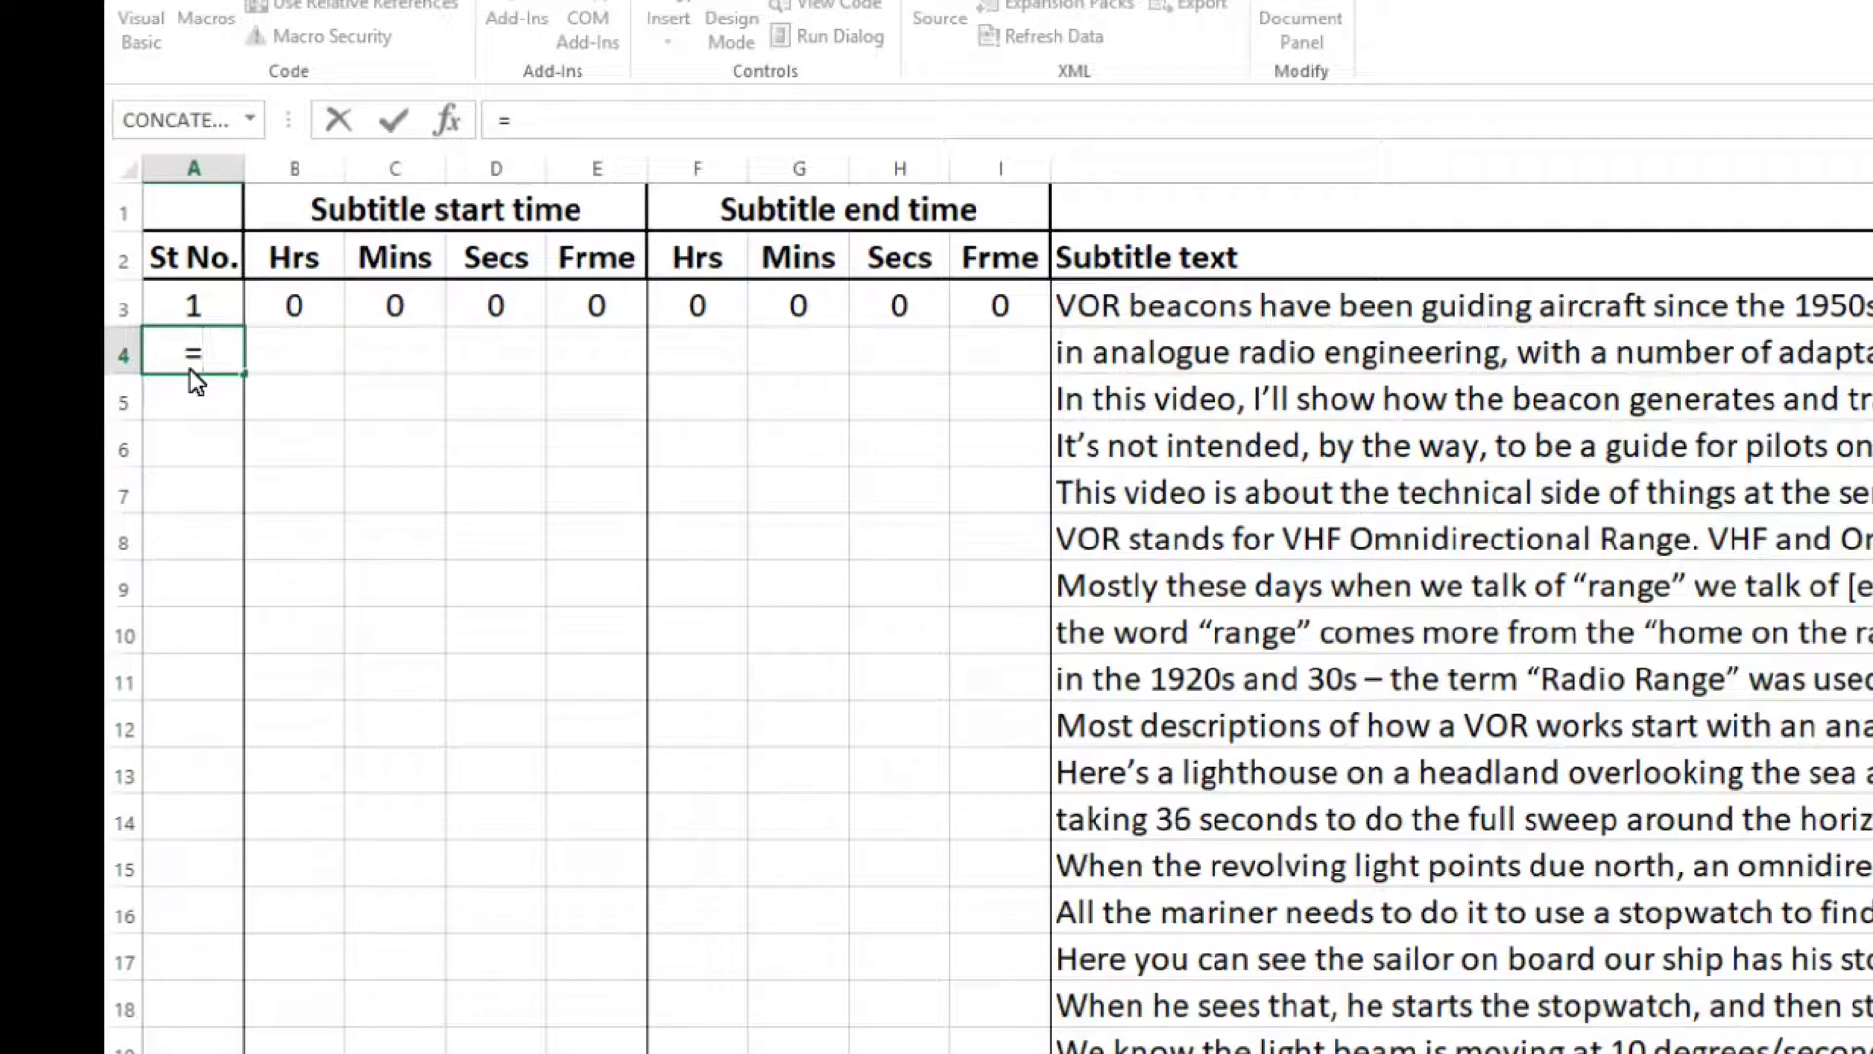
click(187, 315)
text(+1)
key(Return)
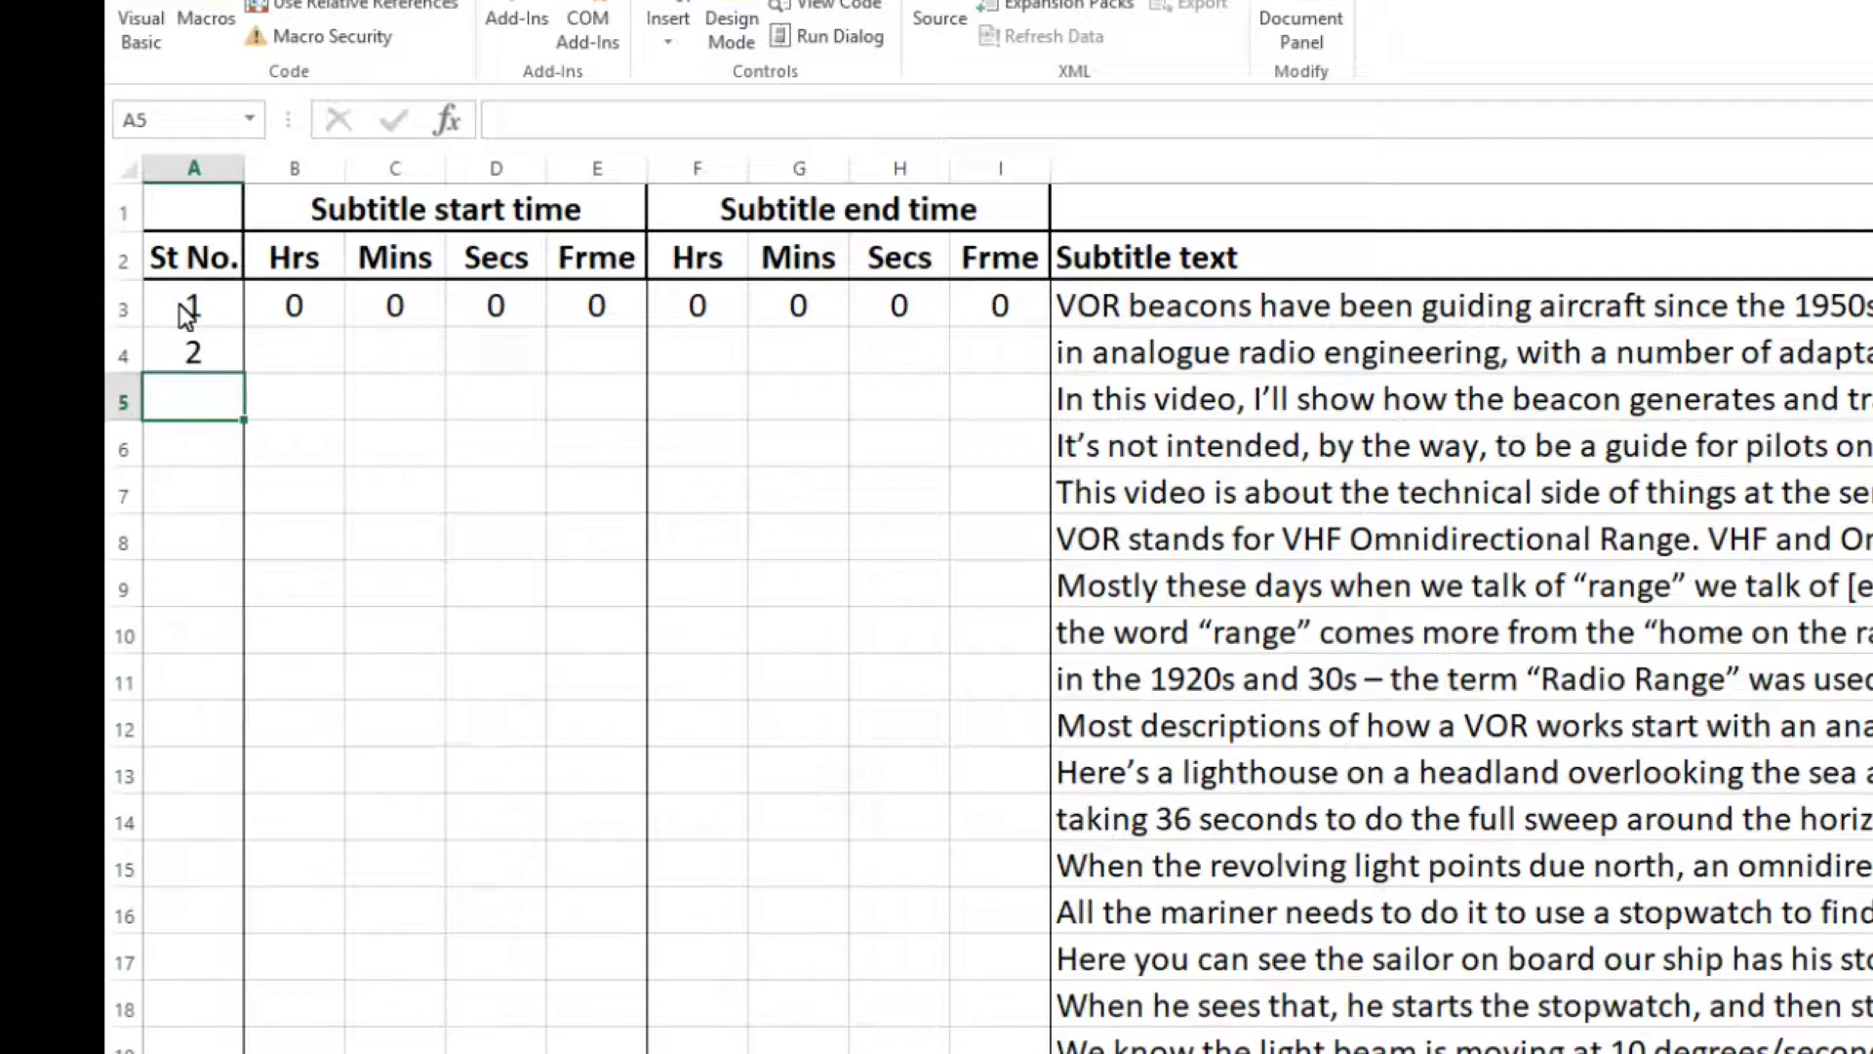
Link the second subtitle's start hours and minutes in B4 and C4 to the first subtitle's end time with =F3 and =G3
click(312, 355)
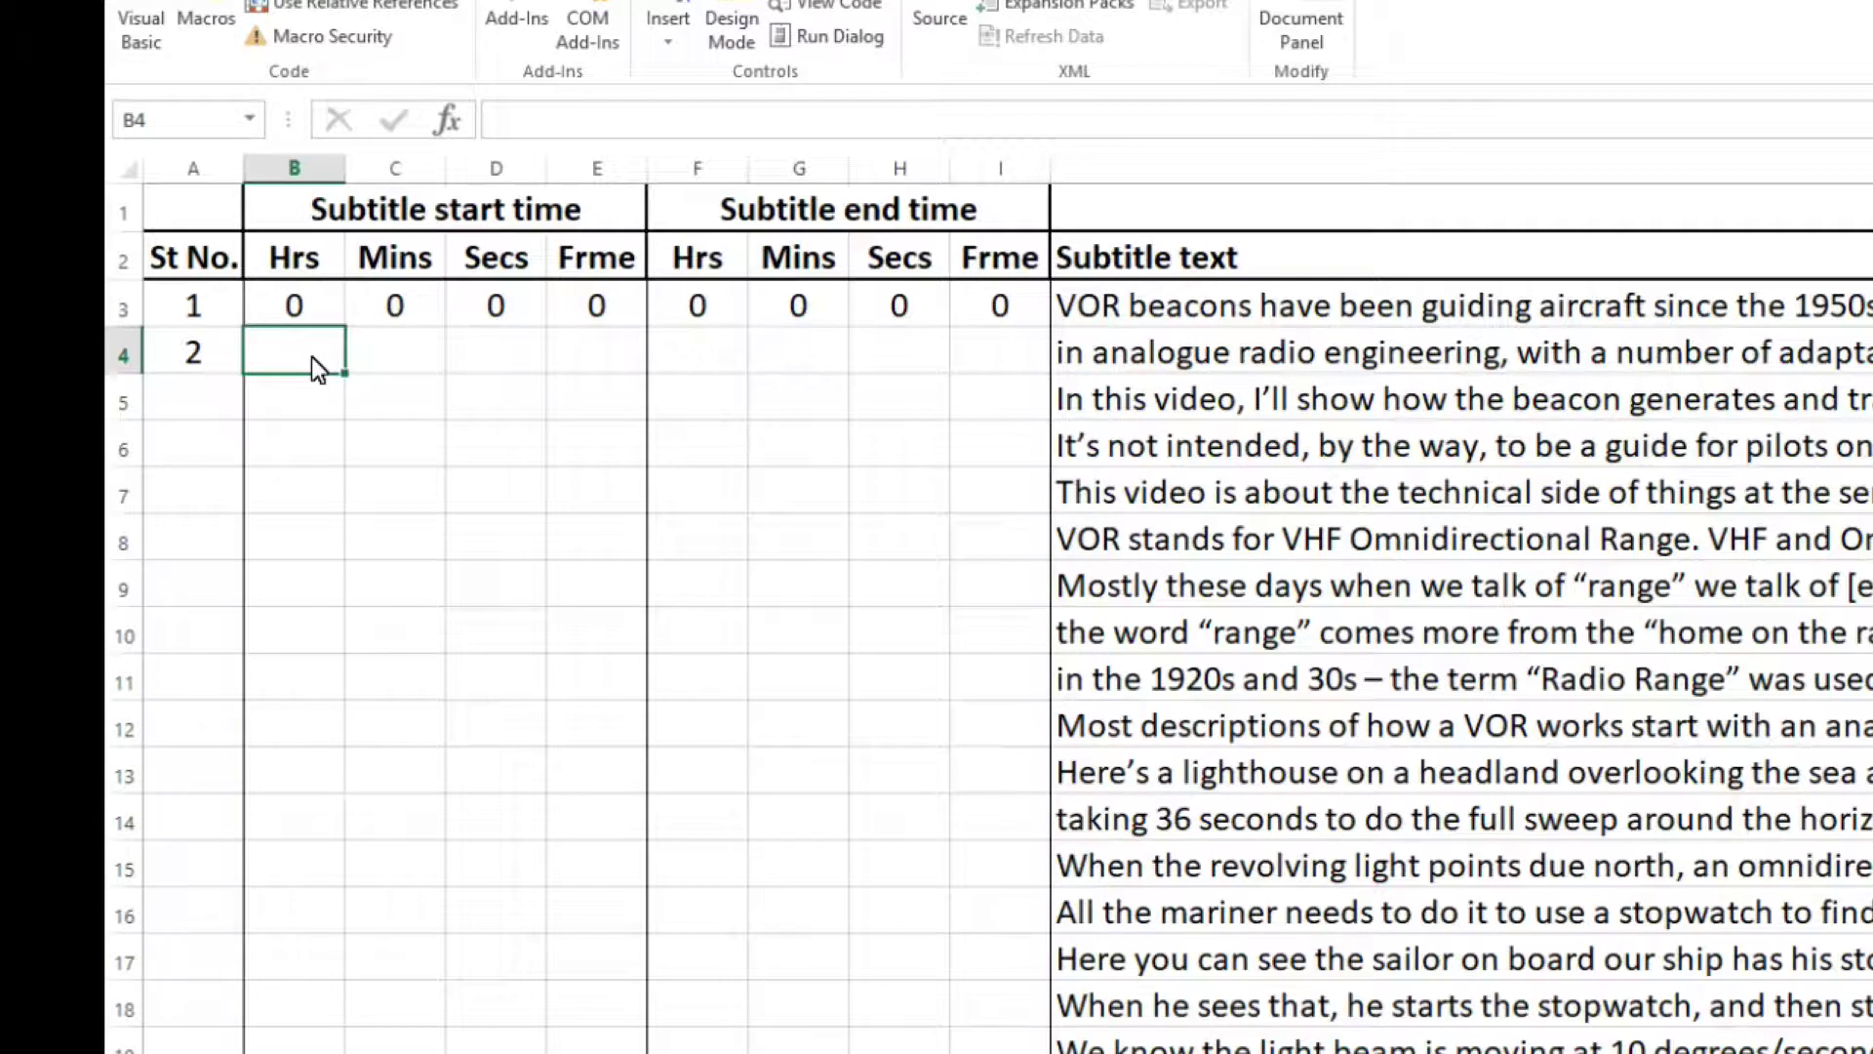
text(=)
click(701, 314)
key(Return)
click(389, 368)
text(=)
click(792, 301)
key(Return)
Link the second subtitle's start seconds and frames in D4 and E4 to the first subtitle's end time with =H3 and =I3
click(501, 359)
text(=)
click(902, 304)
key(Return)
click(592, 361)
text(=)
click(1004, 310)
key(Return)
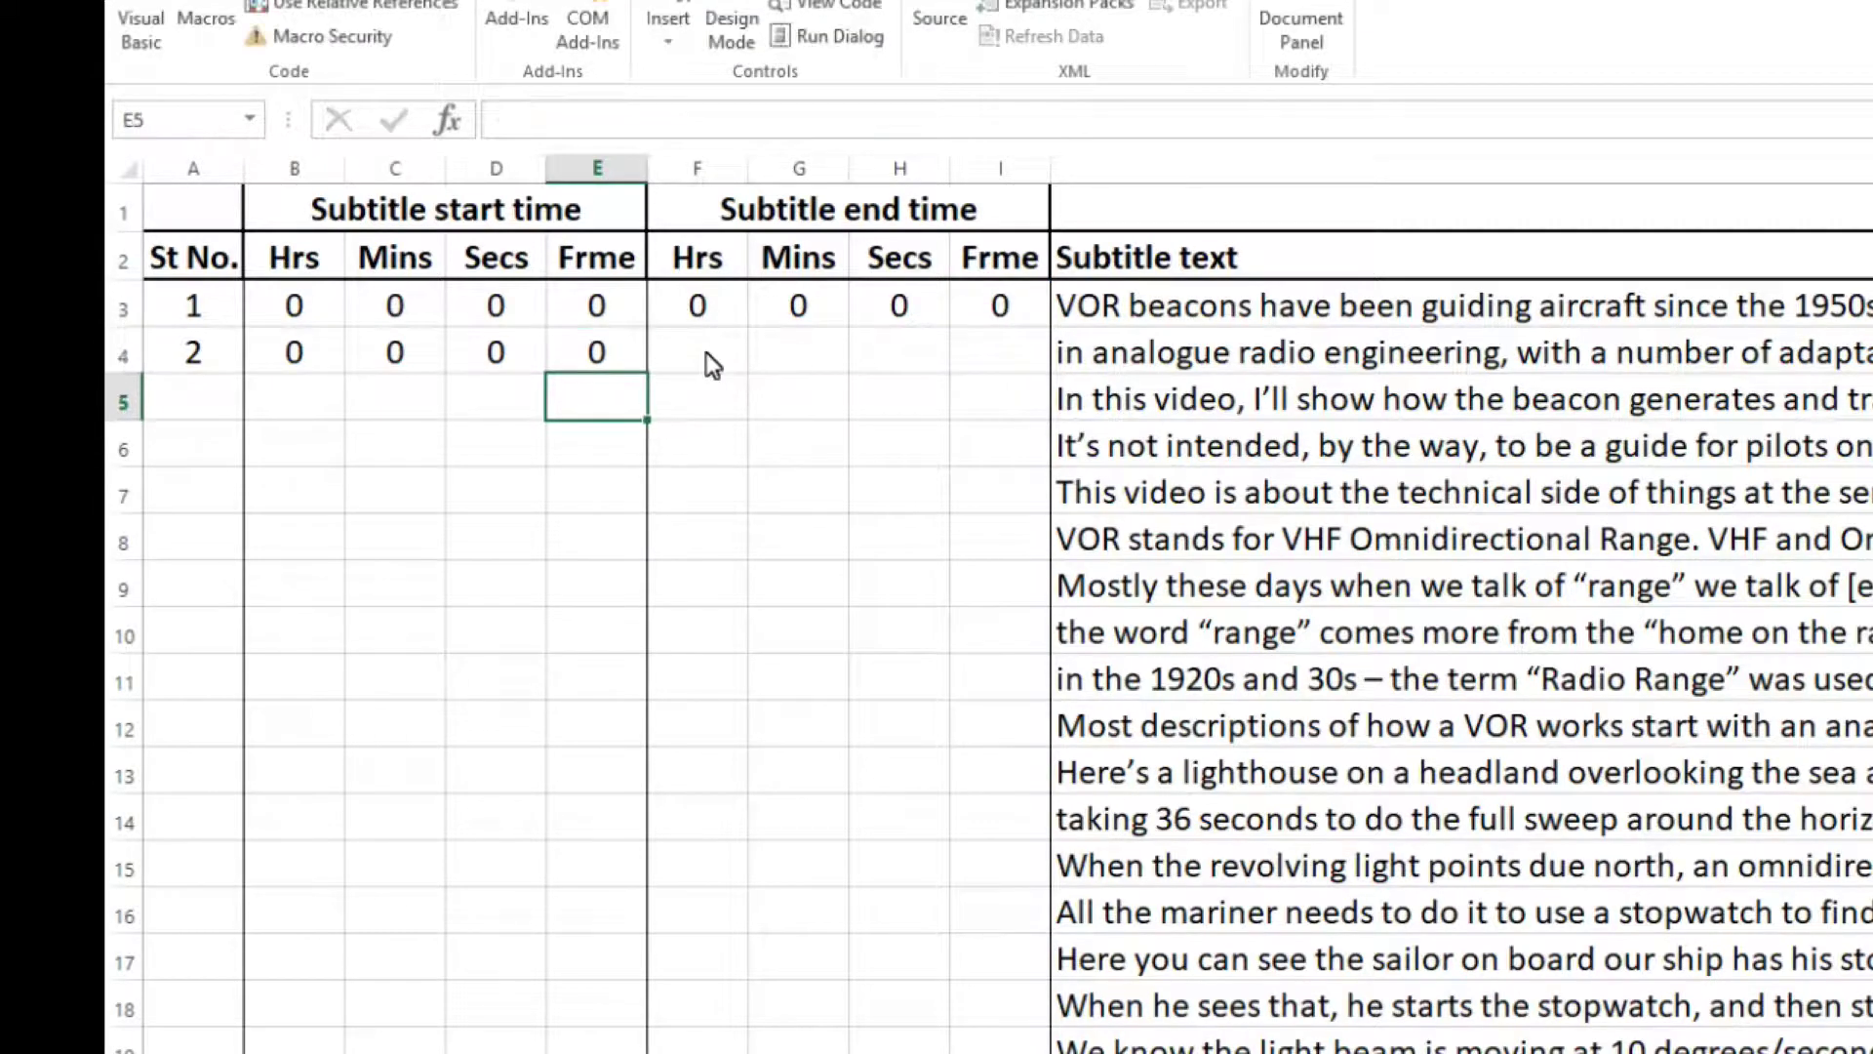
Fill the second subtitle's end time in F4:I4 with 0 for hours, minutes, seconds and frames
click(710, 363)
text(0)
click(827, 351)
text(0)
click(897, 351)
text(0)
click(984, 363)
text(0)
Copy the second subtitle's number and time cells A4:I4 into the rows below, starting at row 5
click(190, 355)
key(shift+Right)
key(shift+Right)
key(shift+Right)
key(shift+Right)
key(shift+Right)
key(shift+Right)
key(shift+Right)
key(shift+Right)
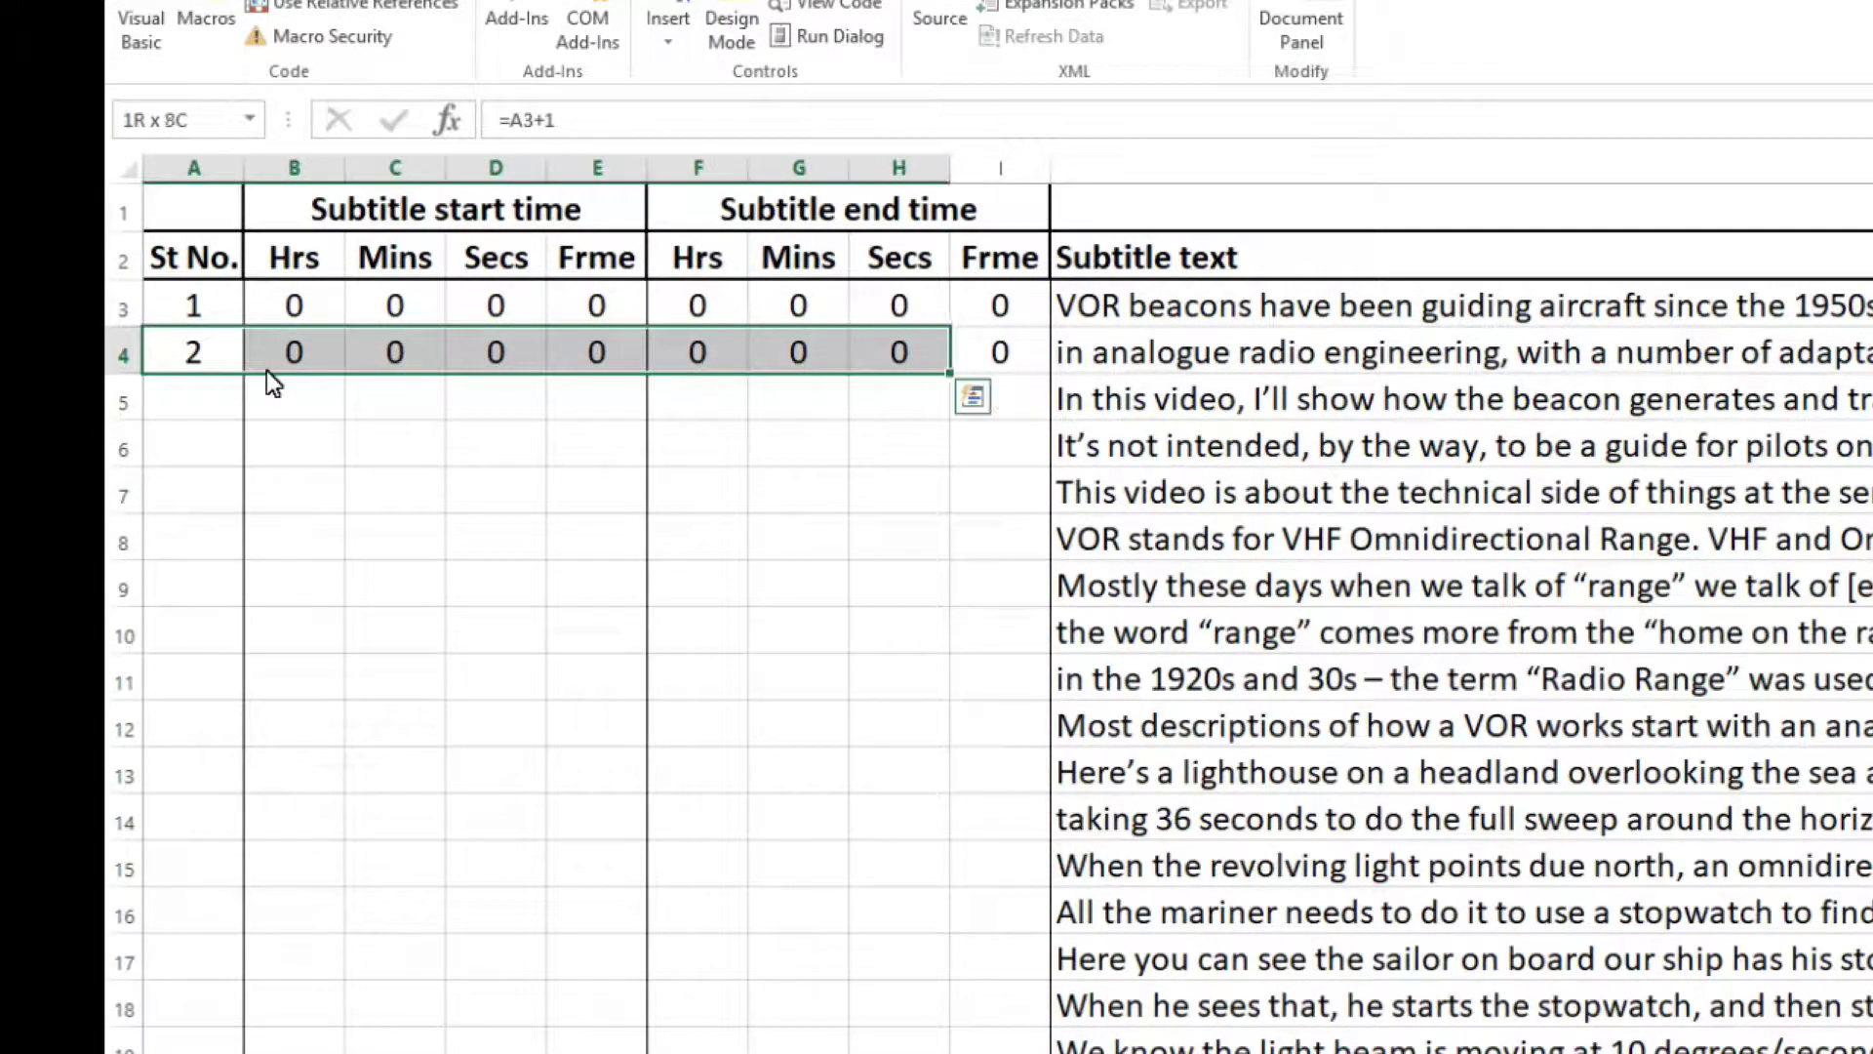
key(ctrl+c)
key(Down)
key(shift+Down)
key(shift+Down)
key(shift+Page_Down)
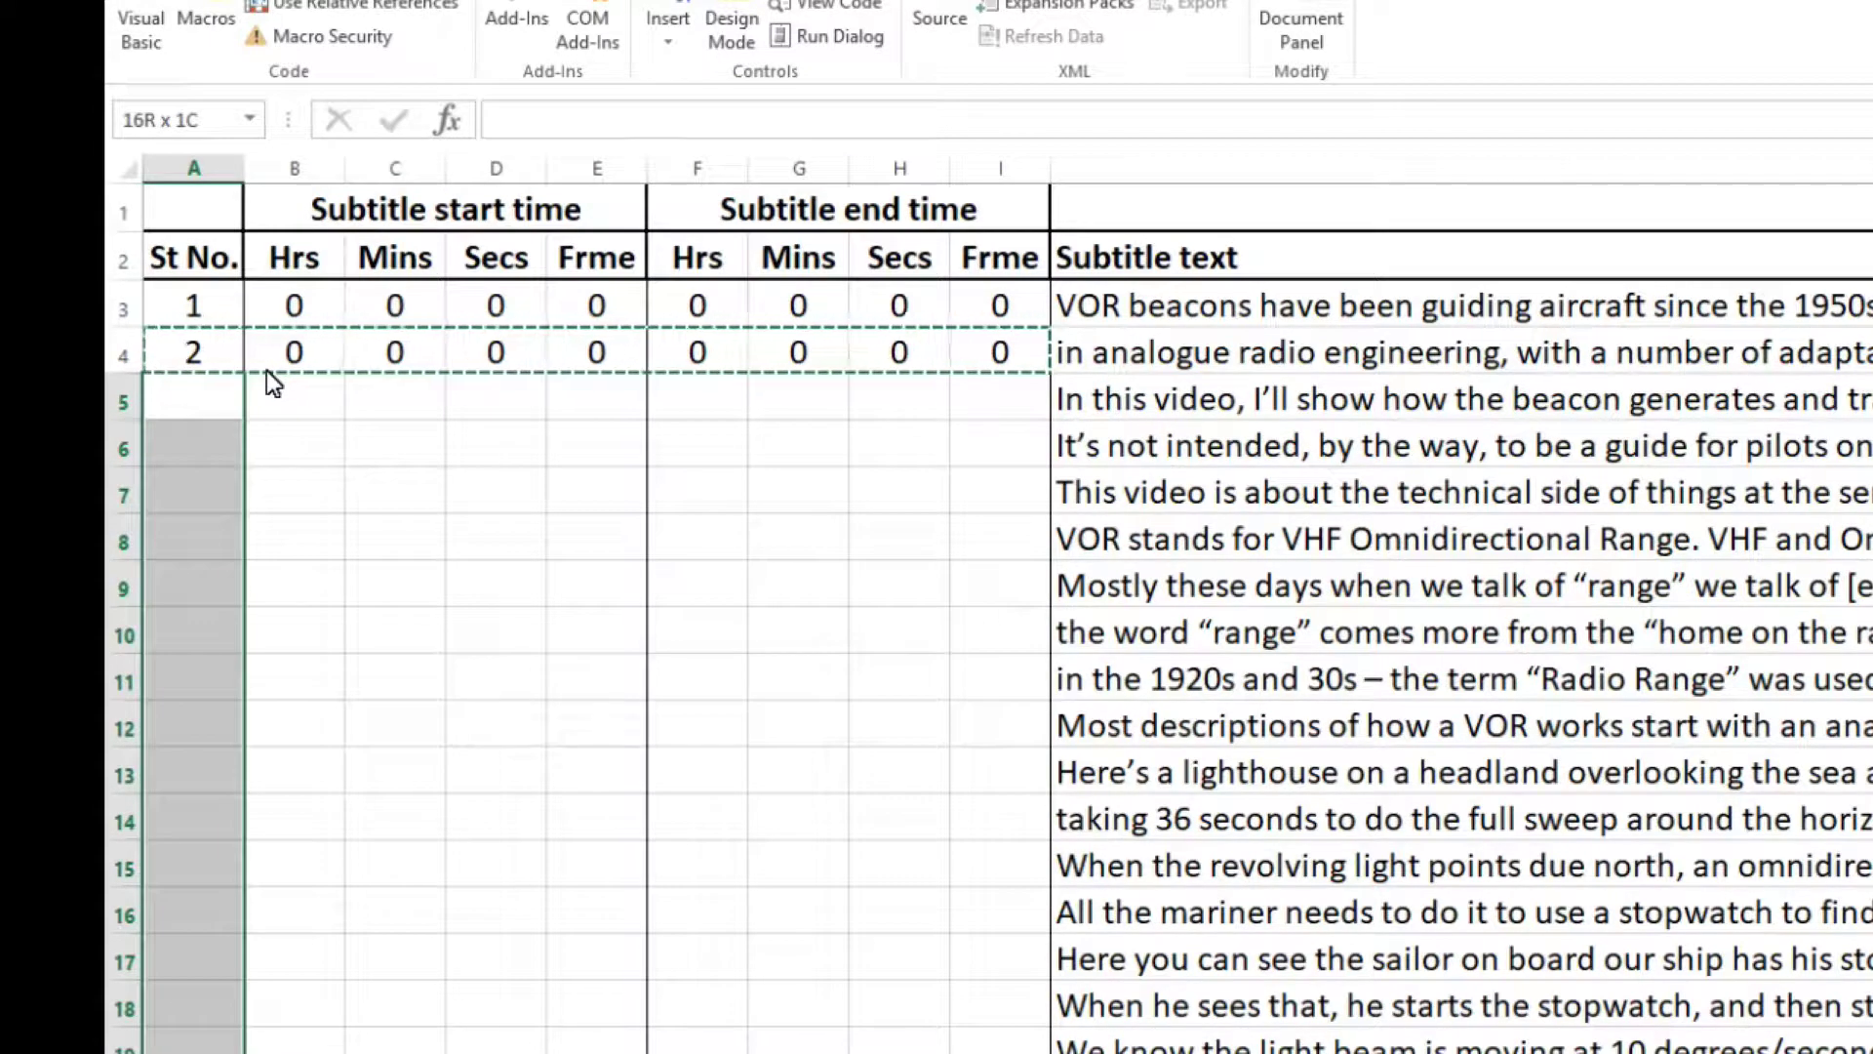
key(ctrl+v)
key(Escape)
click(524, 392)
Set the first subtitle's end time to 1 minute, 25 seconds and 10 frames
click(808, 321)
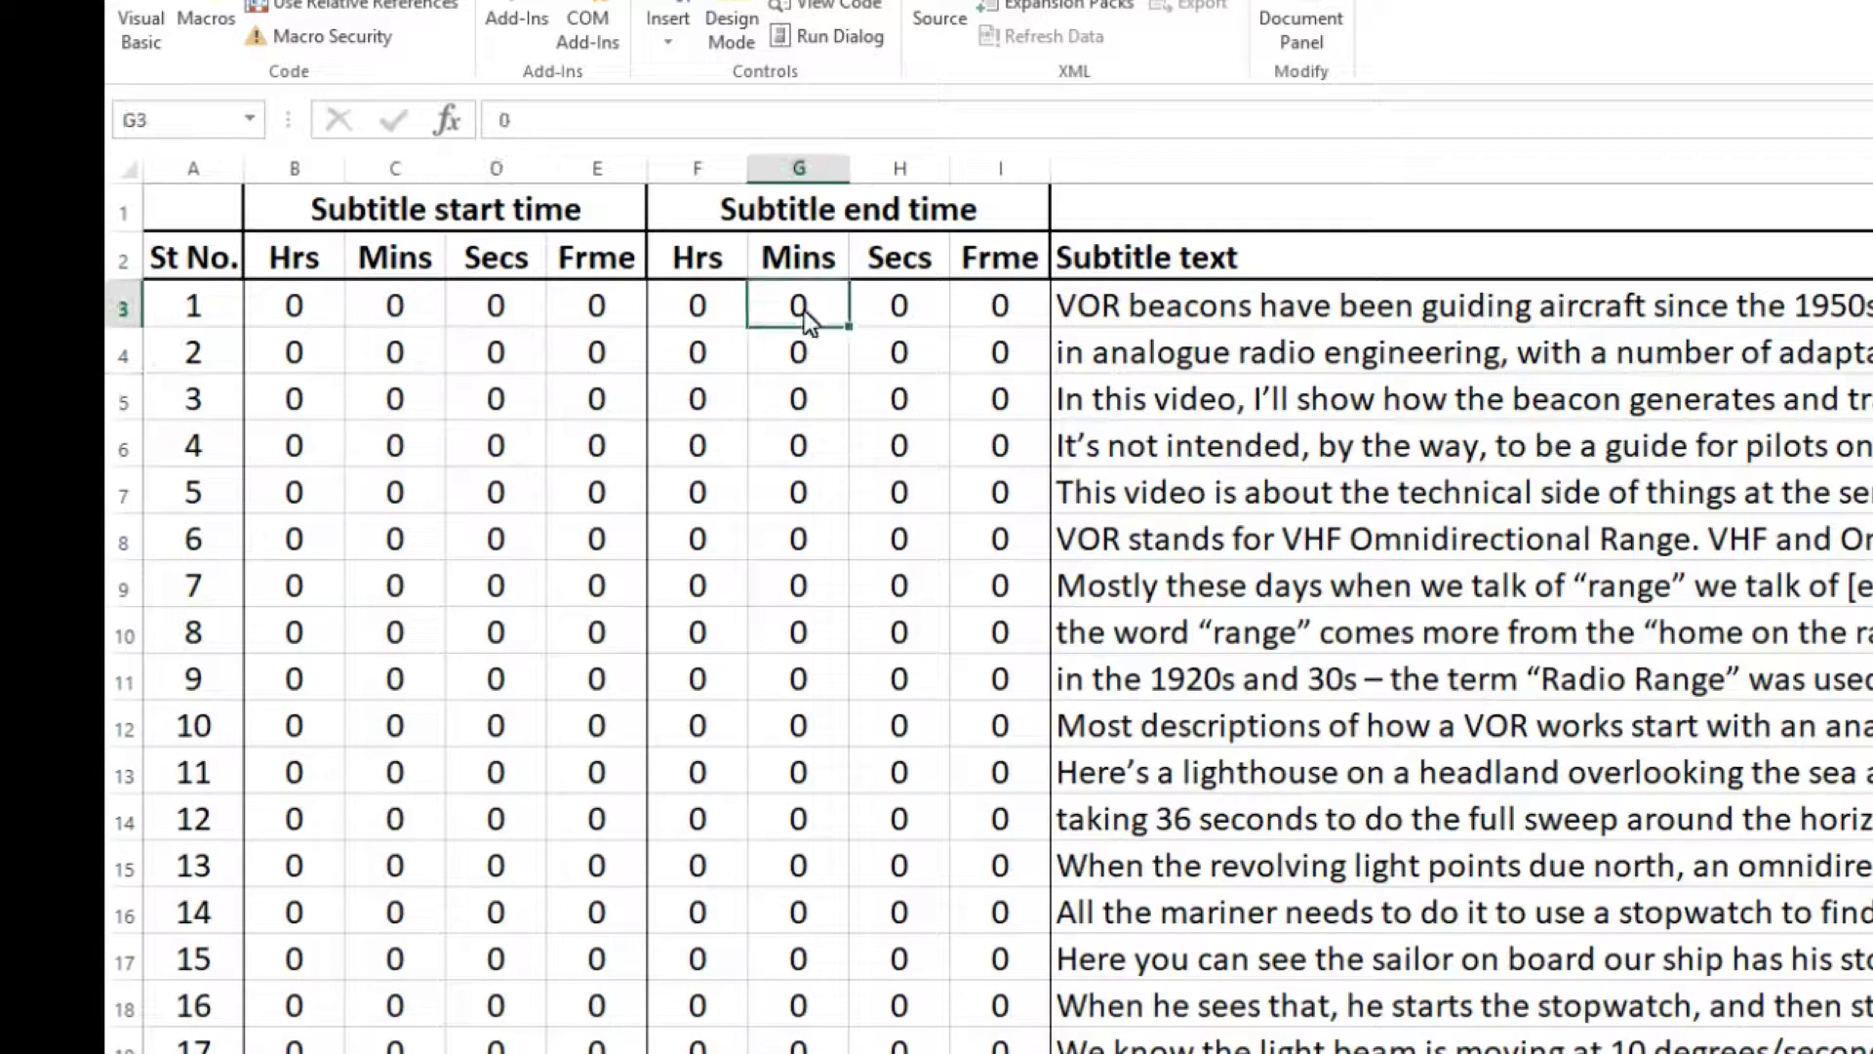
text(1)
key(Tab)
text(25)
key(Tab)
text(10)
click(1029, 354)
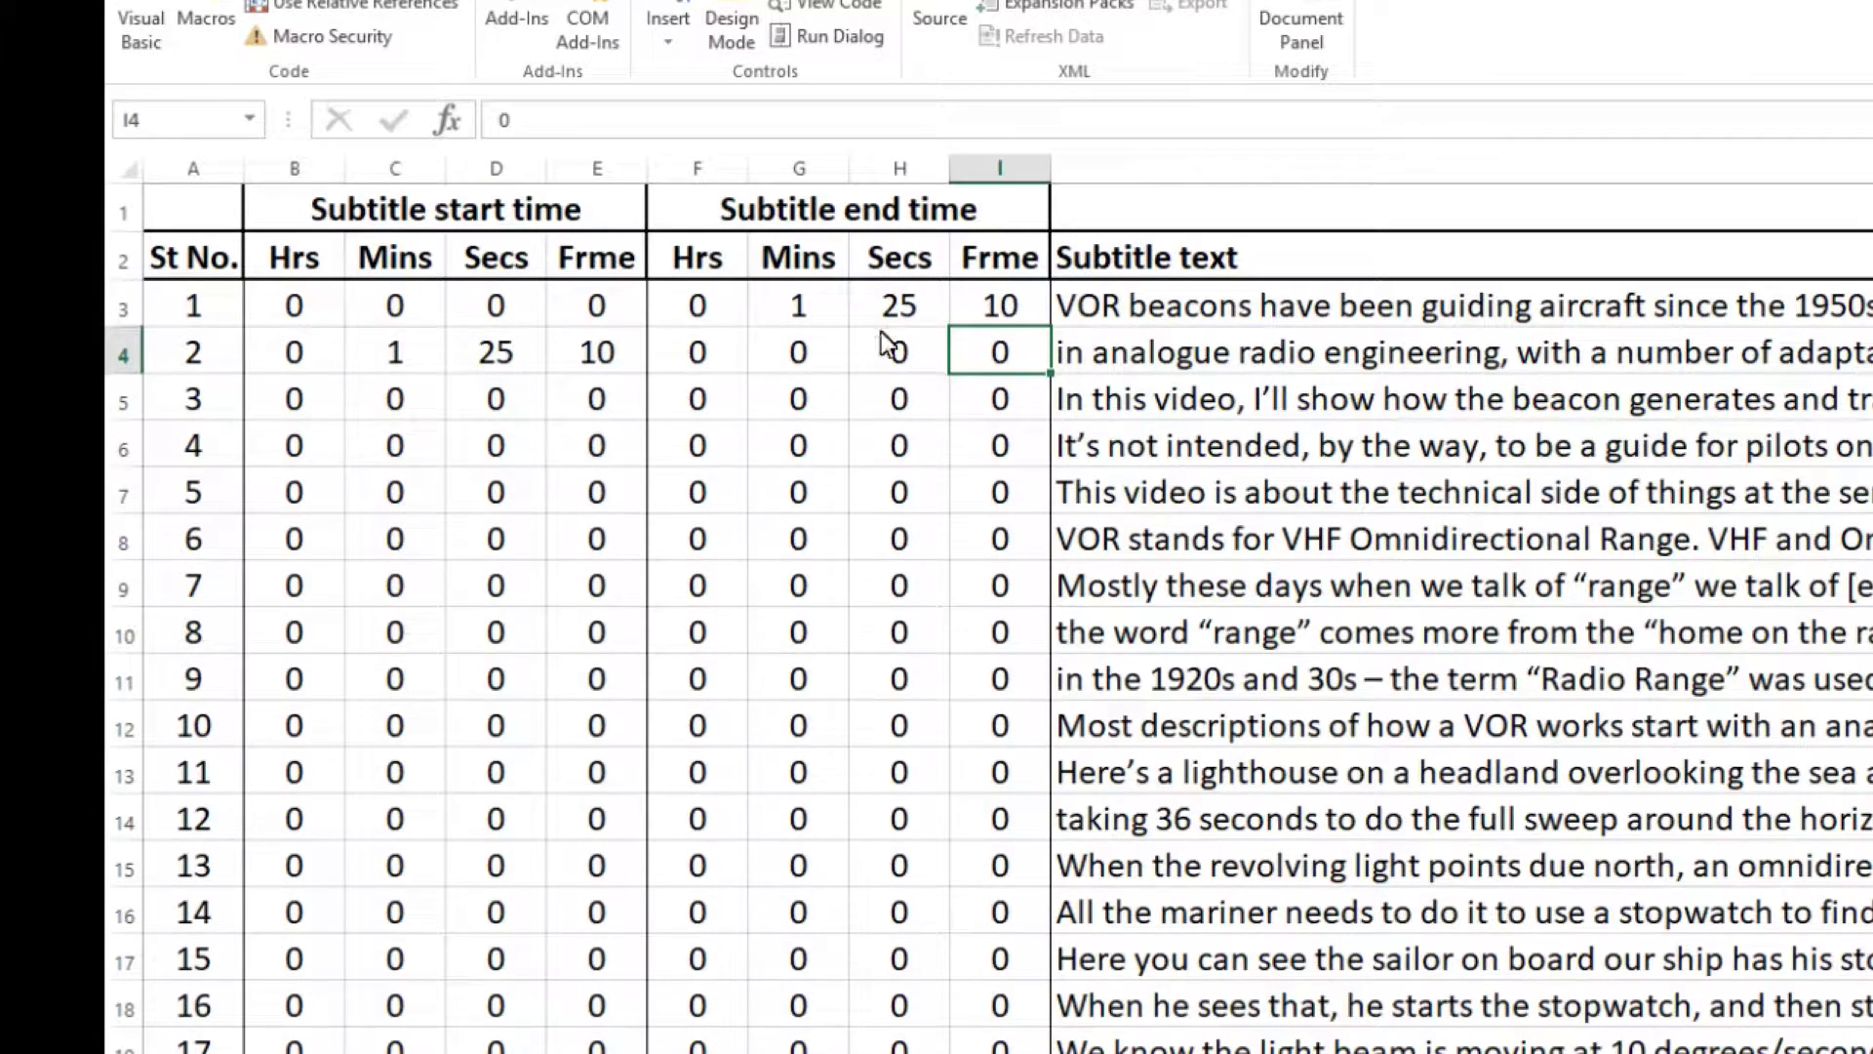
Set the second subtitle's end time to 1 minute, 35 seconds and 19 frames
click(810, 359)
text(1)
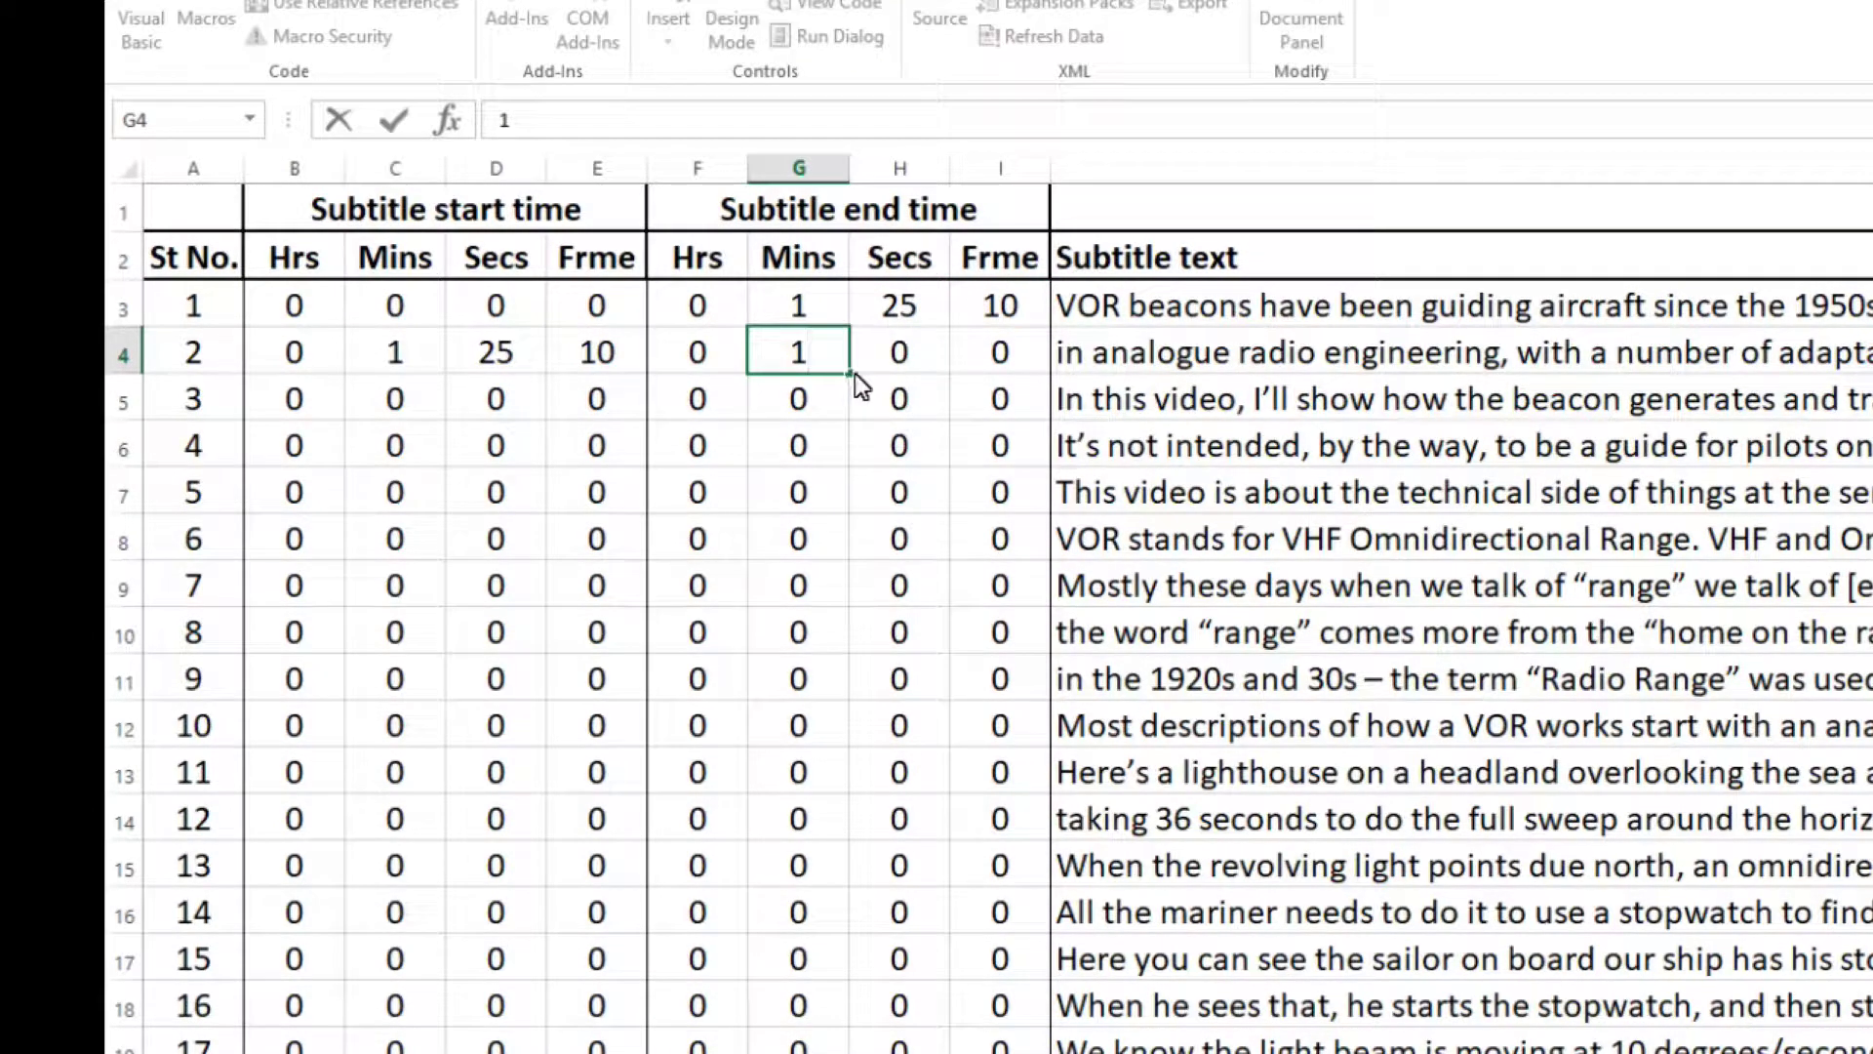
key(Tab)
text(35)
key(Tab)
text(19)
click(1009, 411)
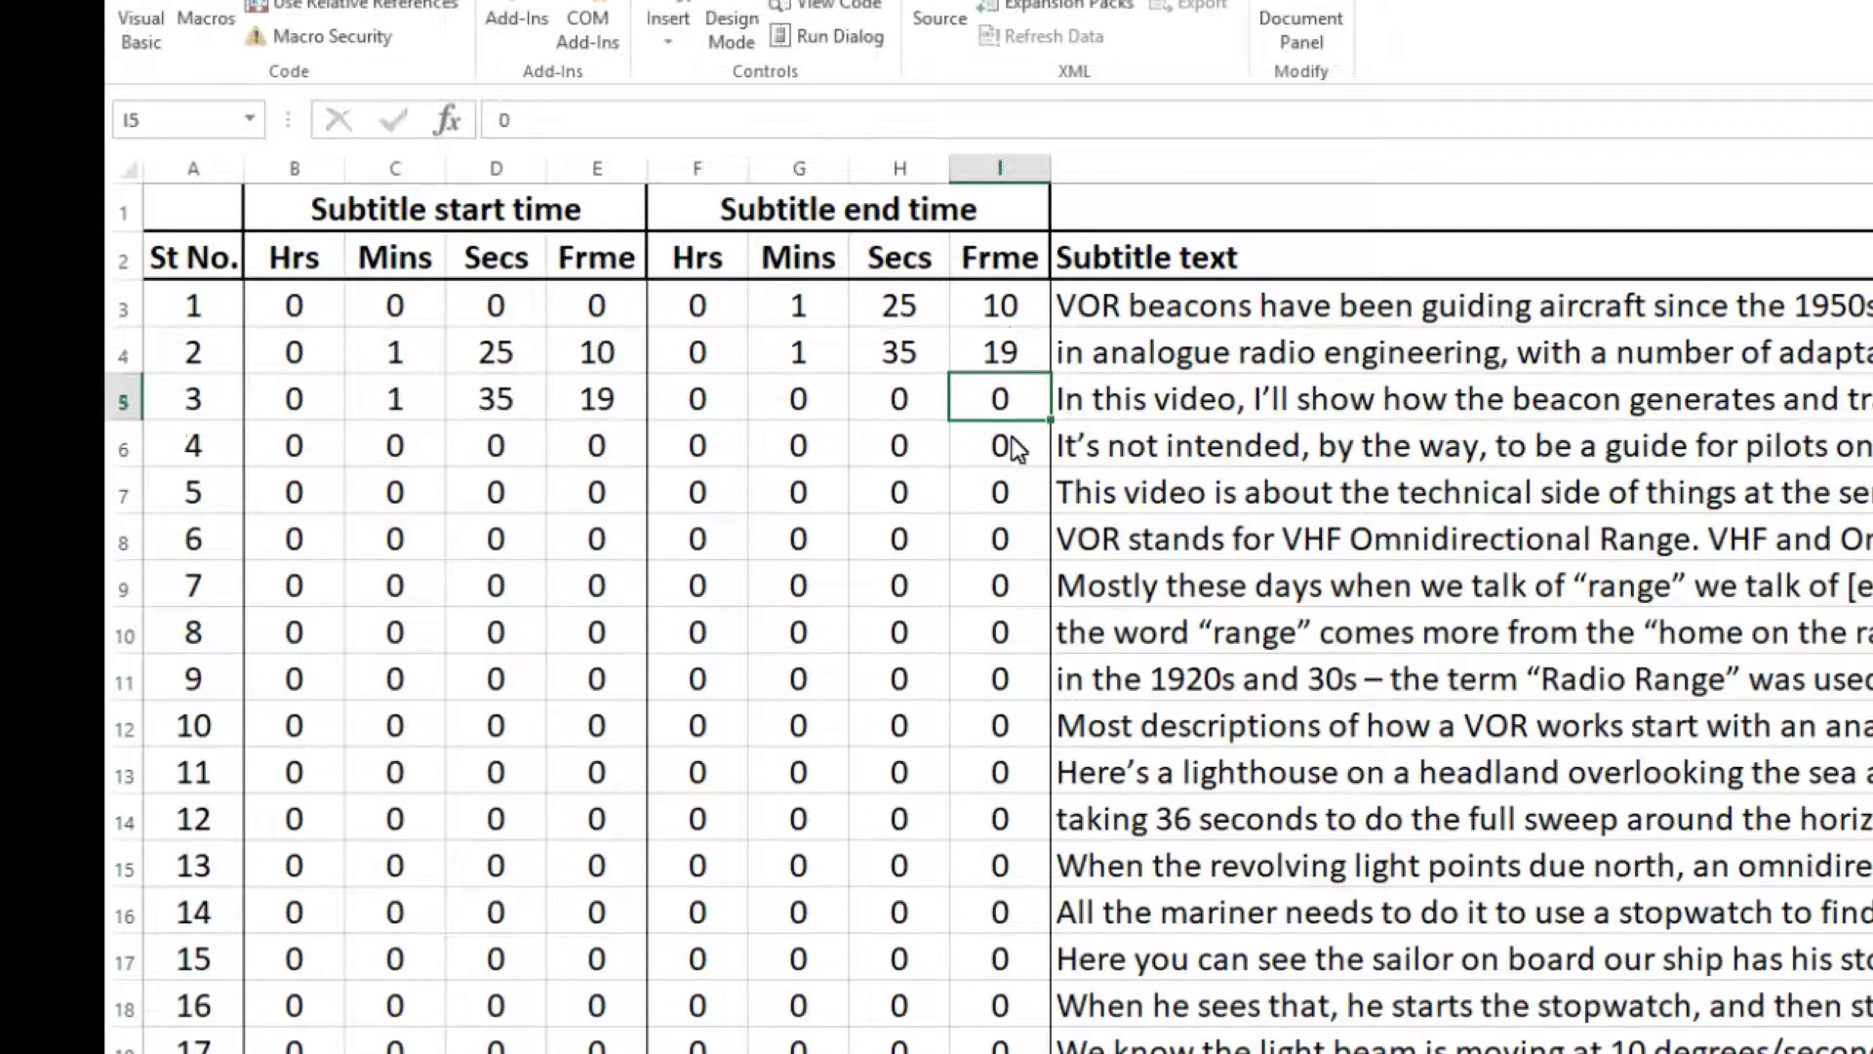
Set the third subtitle's end time to 2 minutes, 5 seconds and 10 frames
click(825, 418)
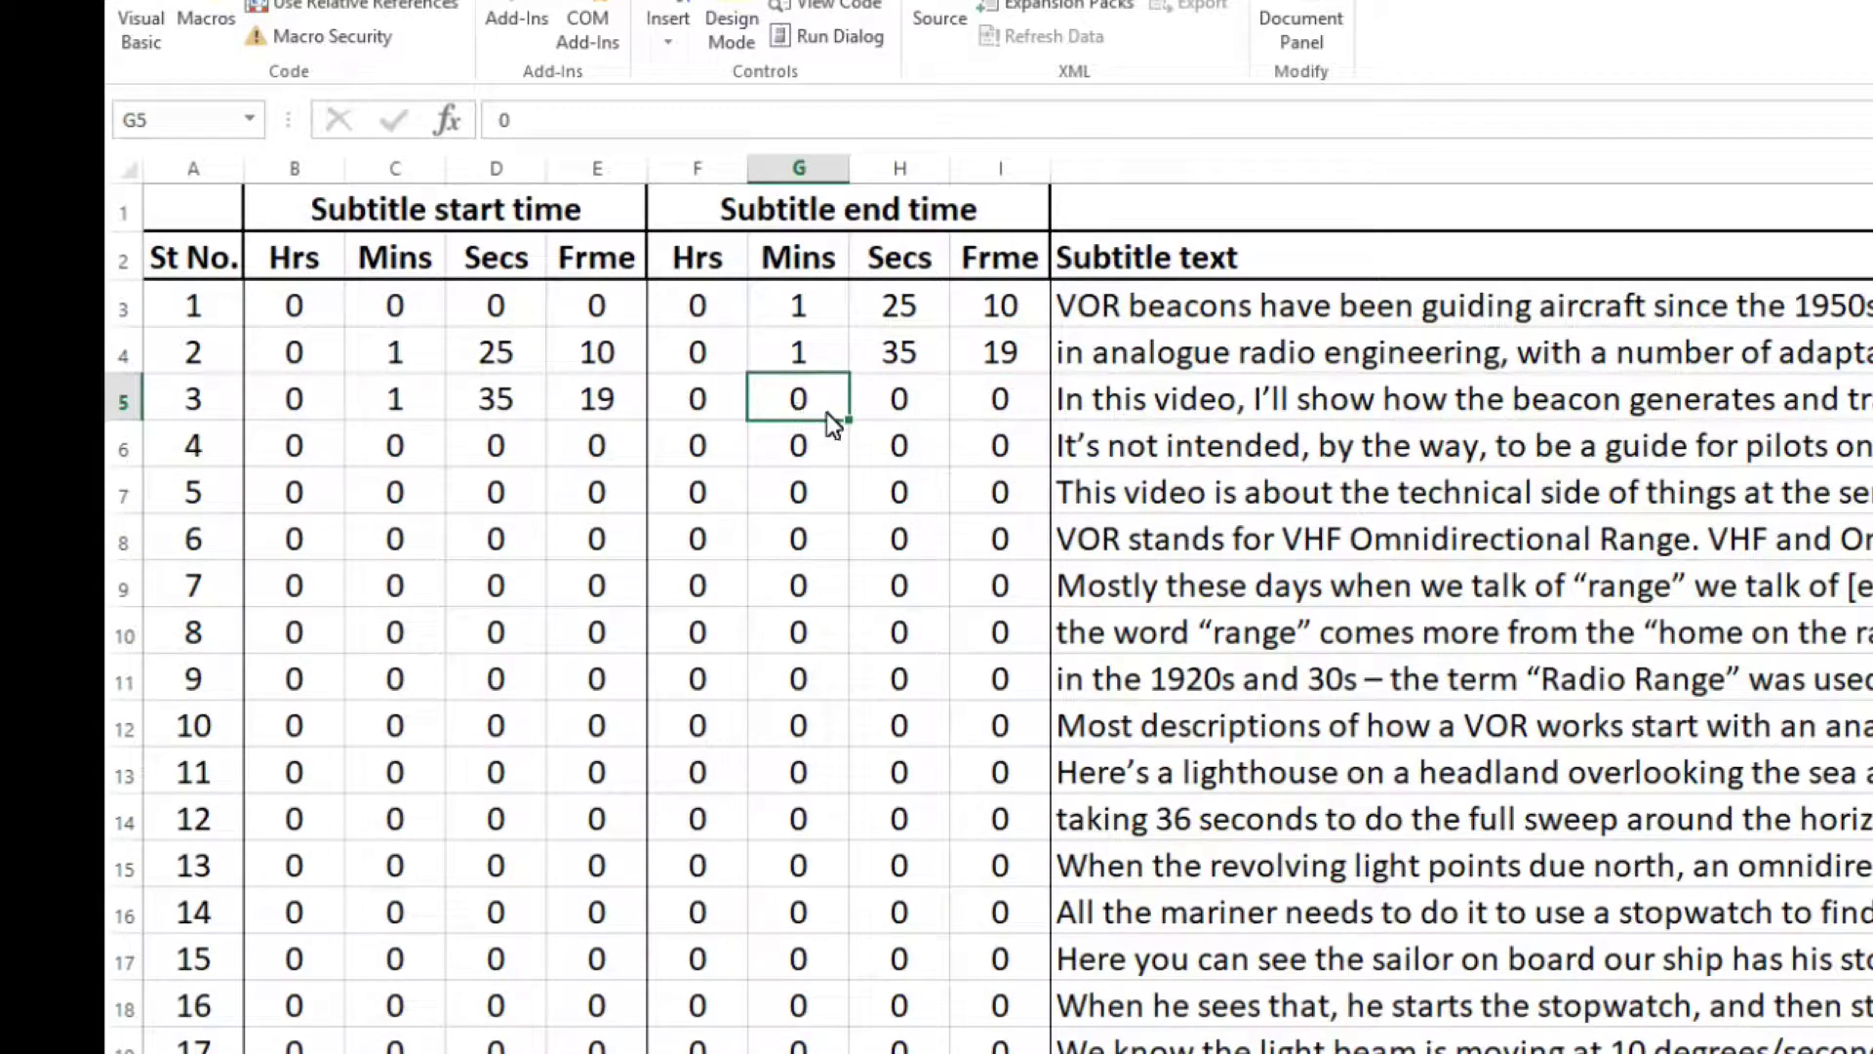
text(25)
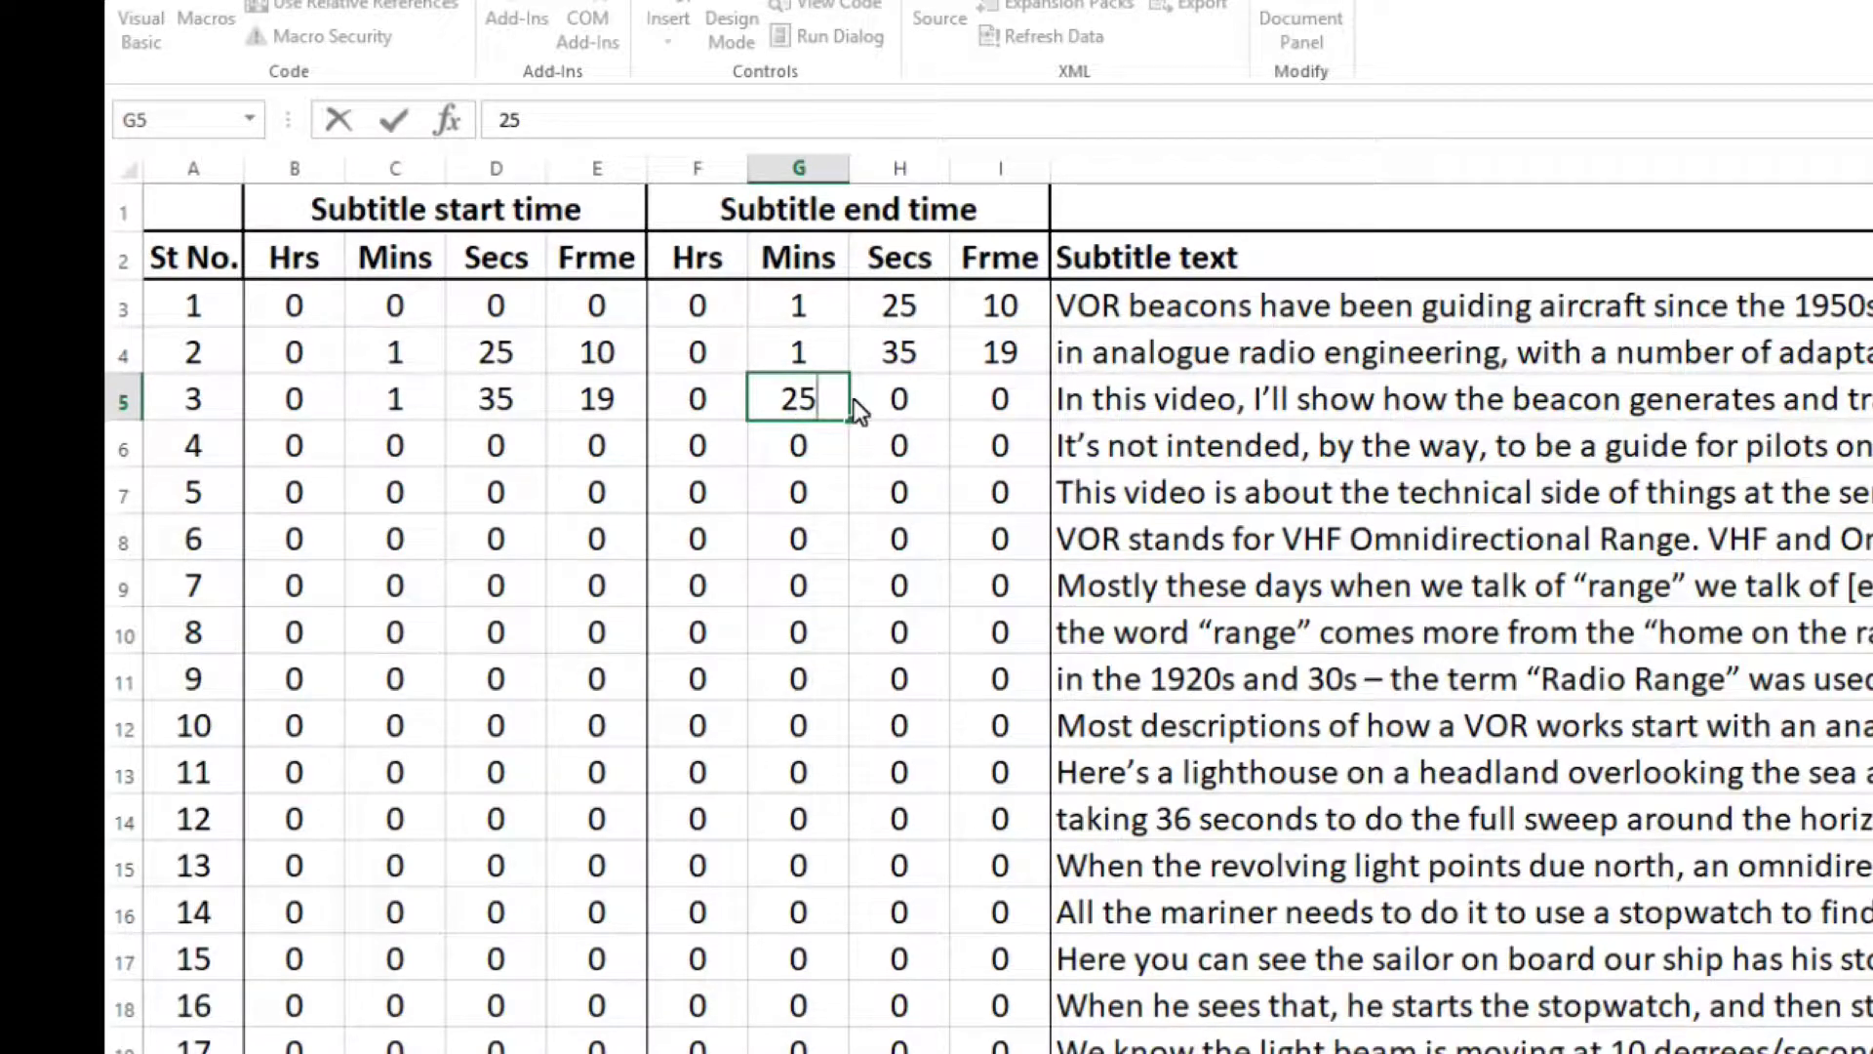
key(BackSpace)
click(873, 408)
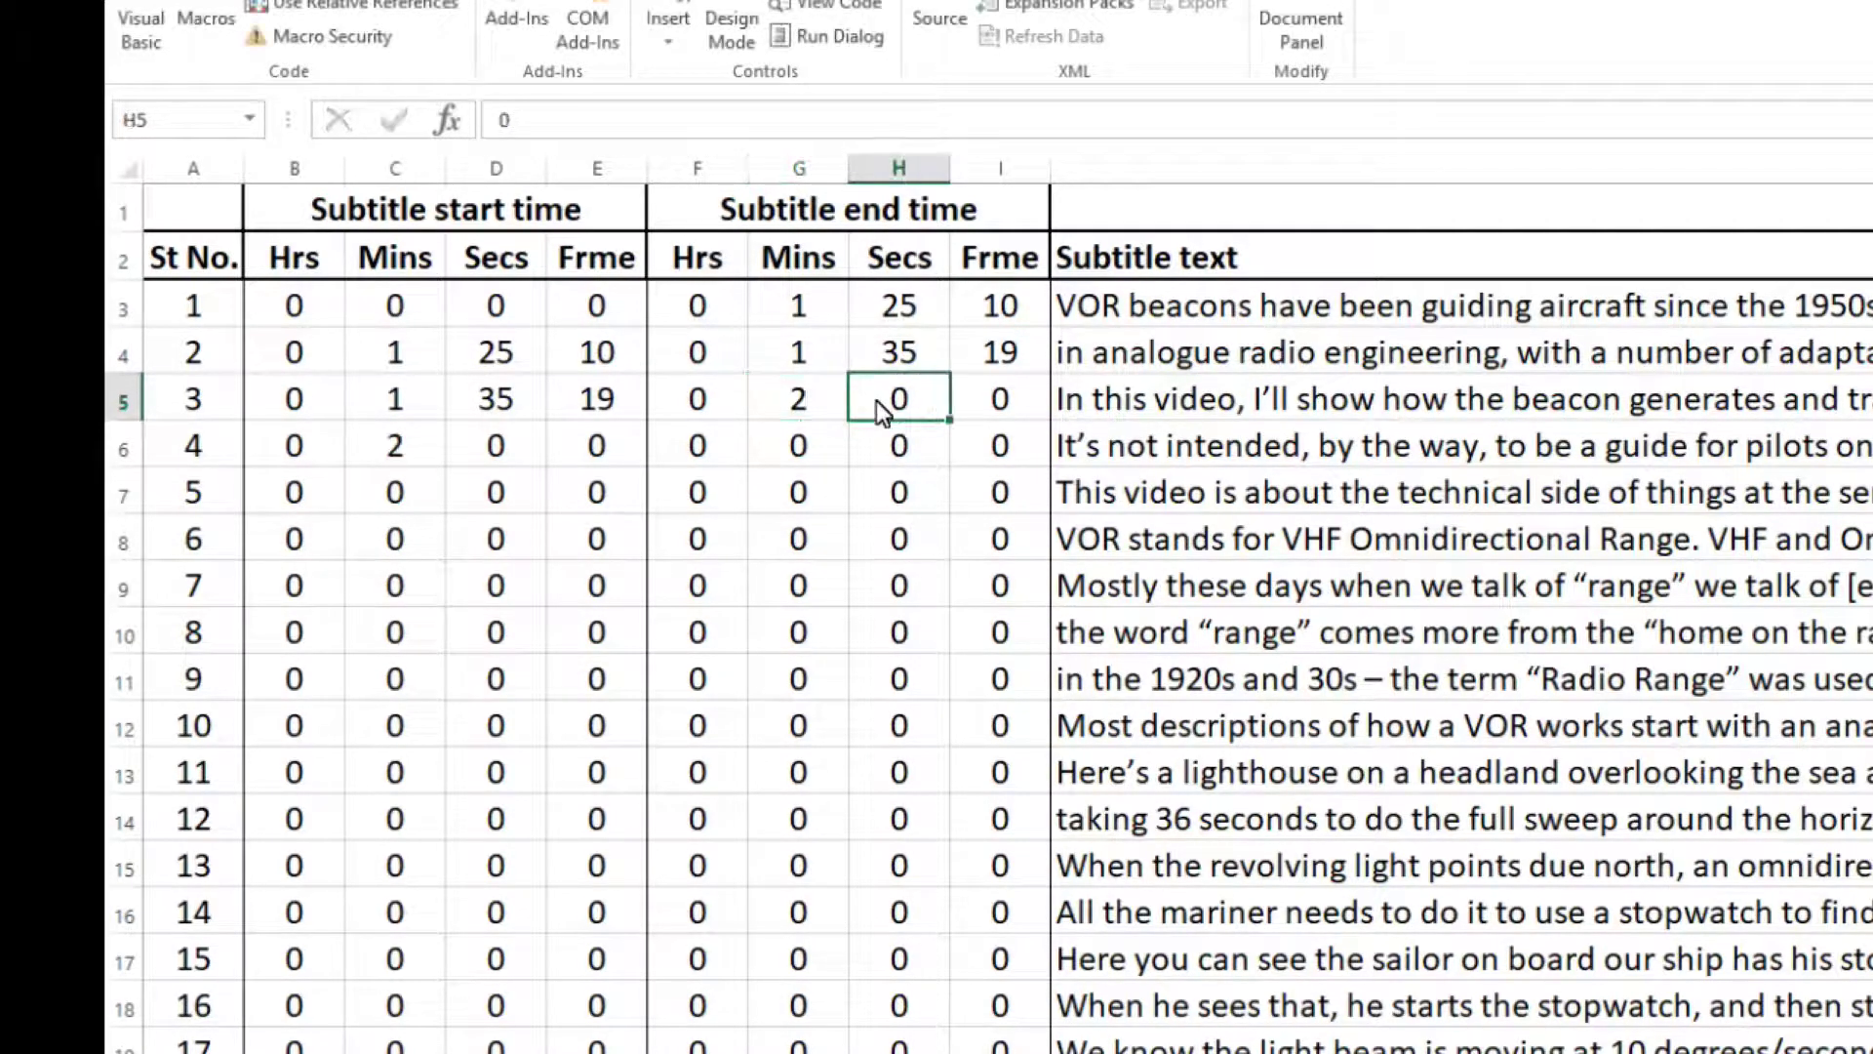
text(5)
click(982, 410)
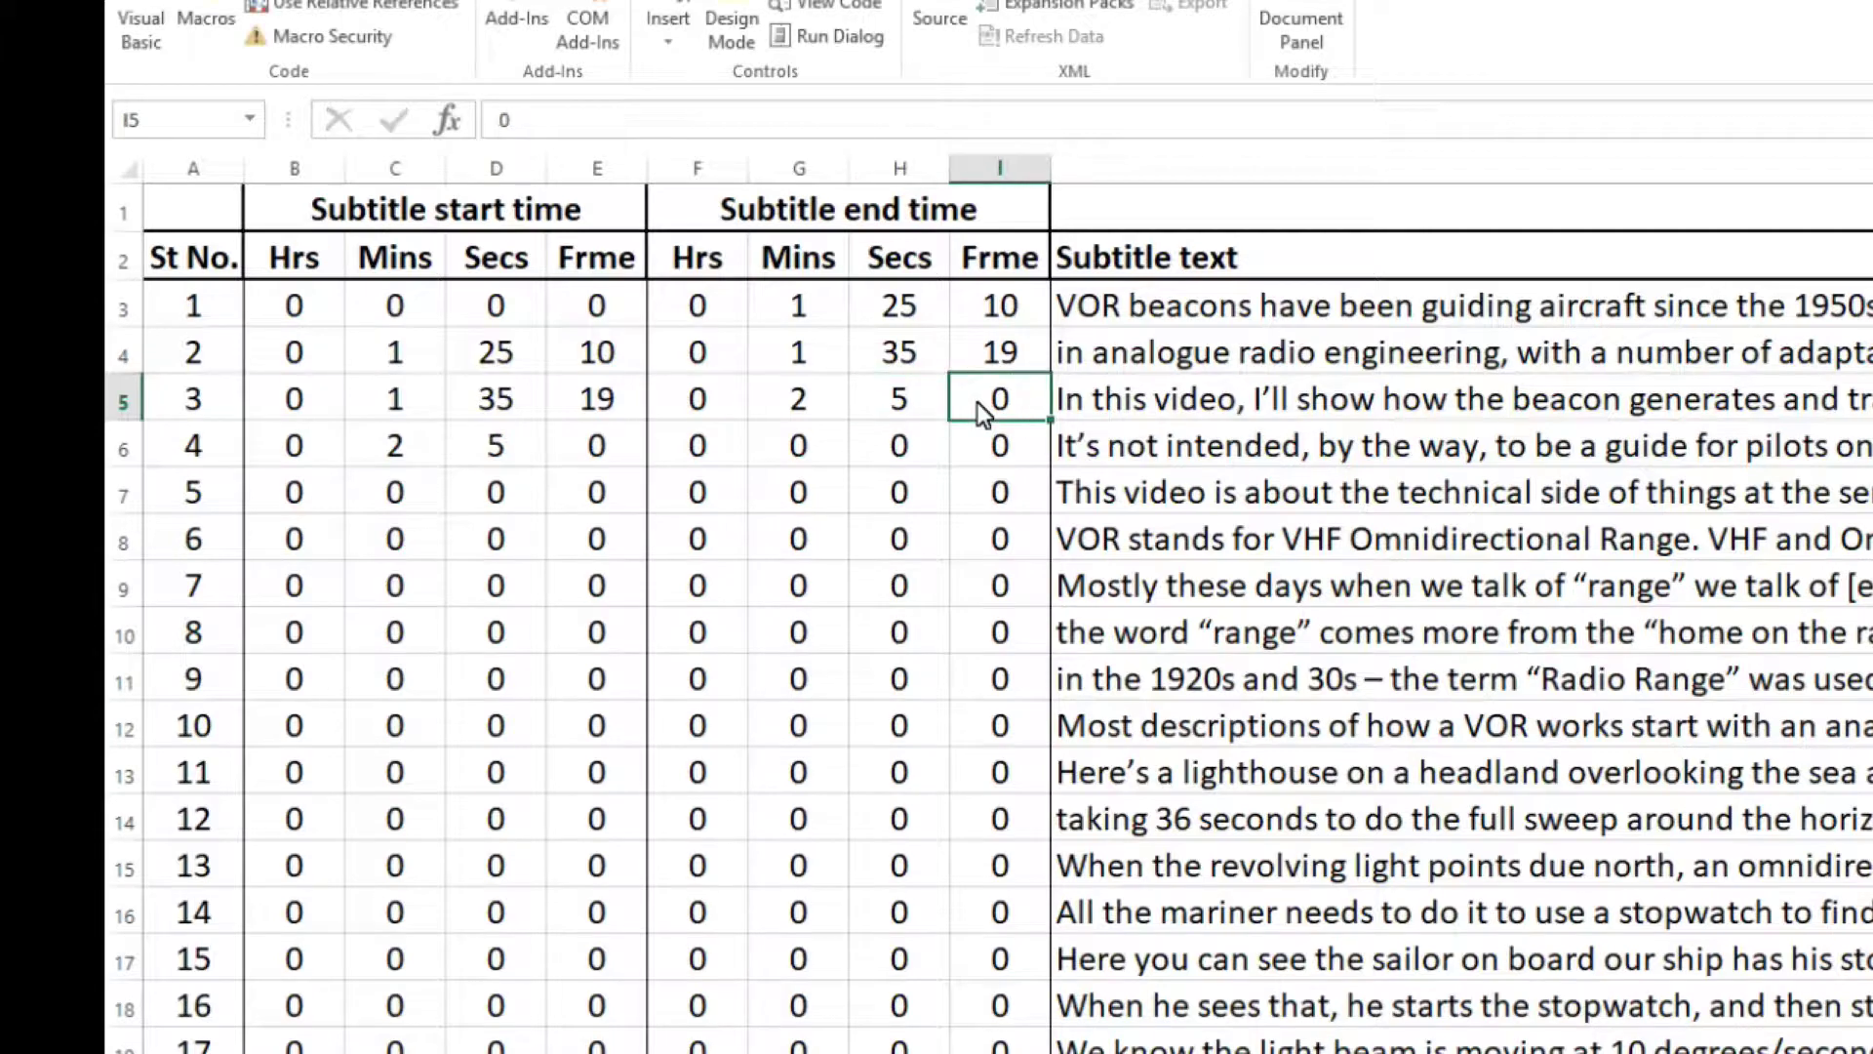
text(10)
key(Return)
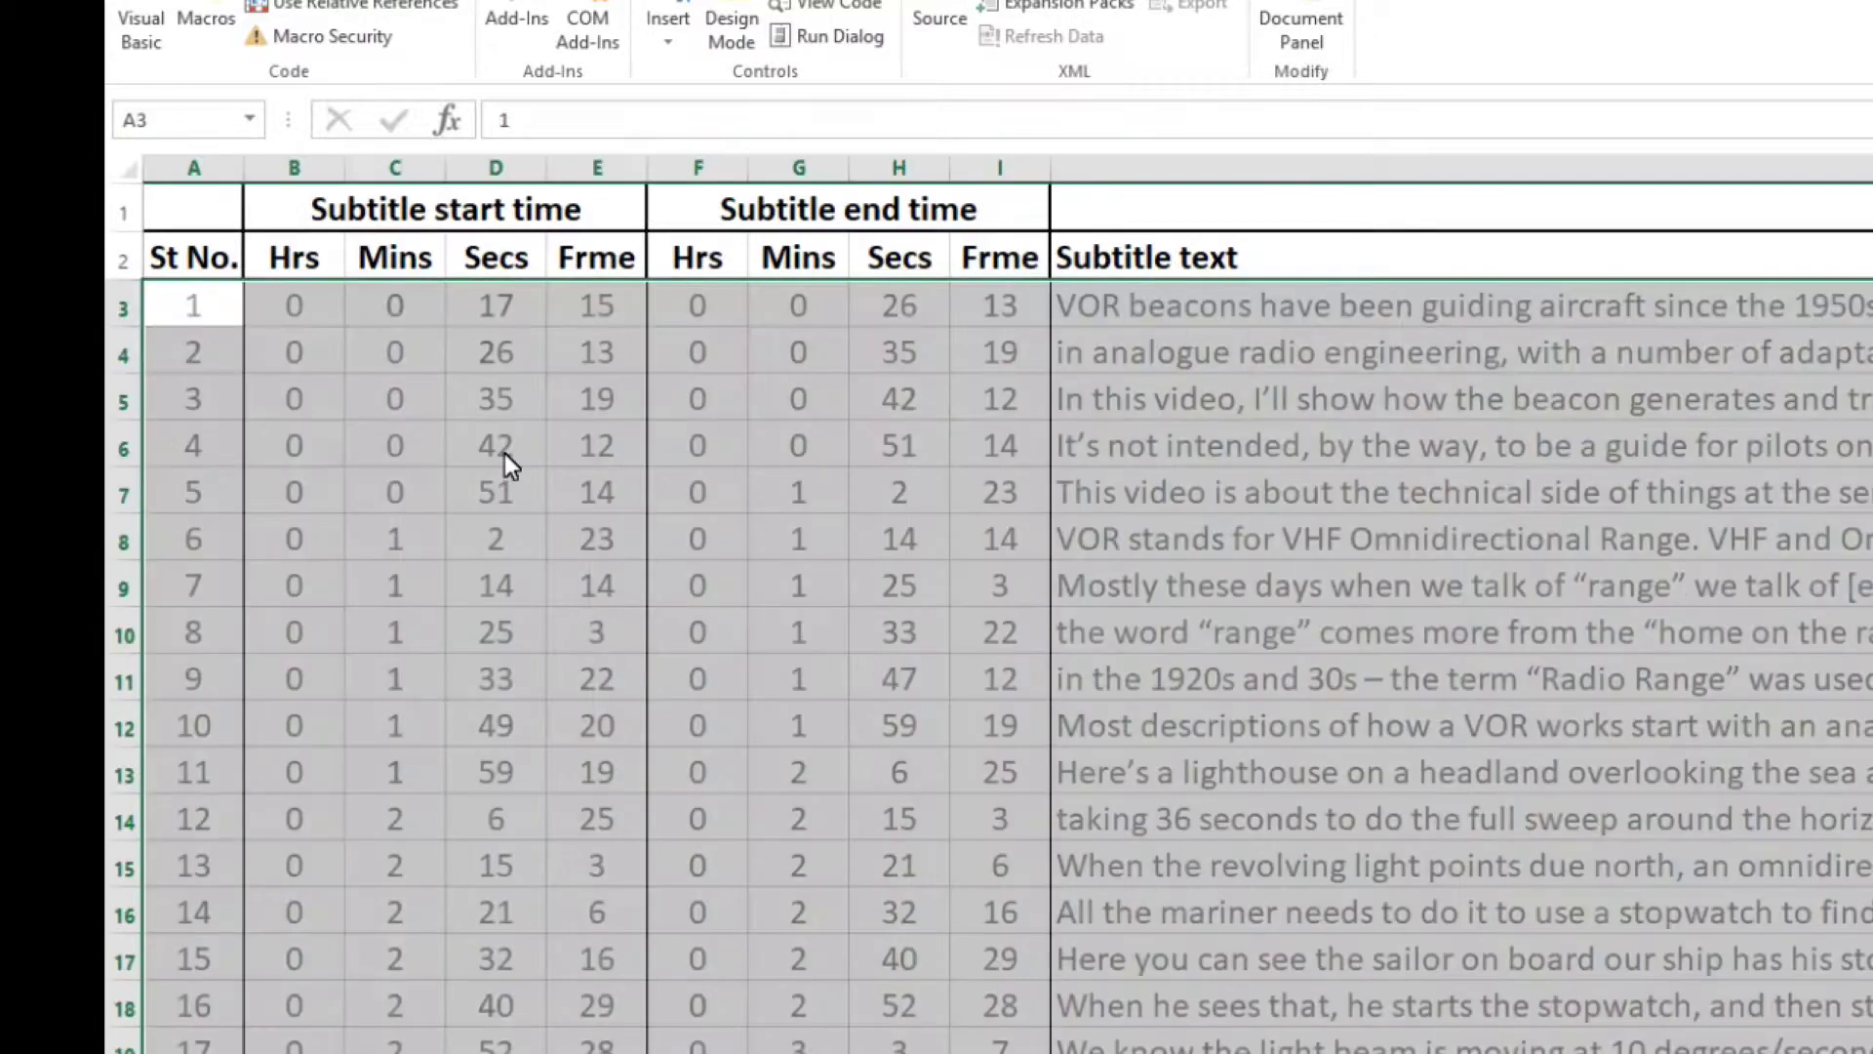
Deselect the subtitle data, view the Output sheet and return to the SubtitleData sheet
click(494, 532)
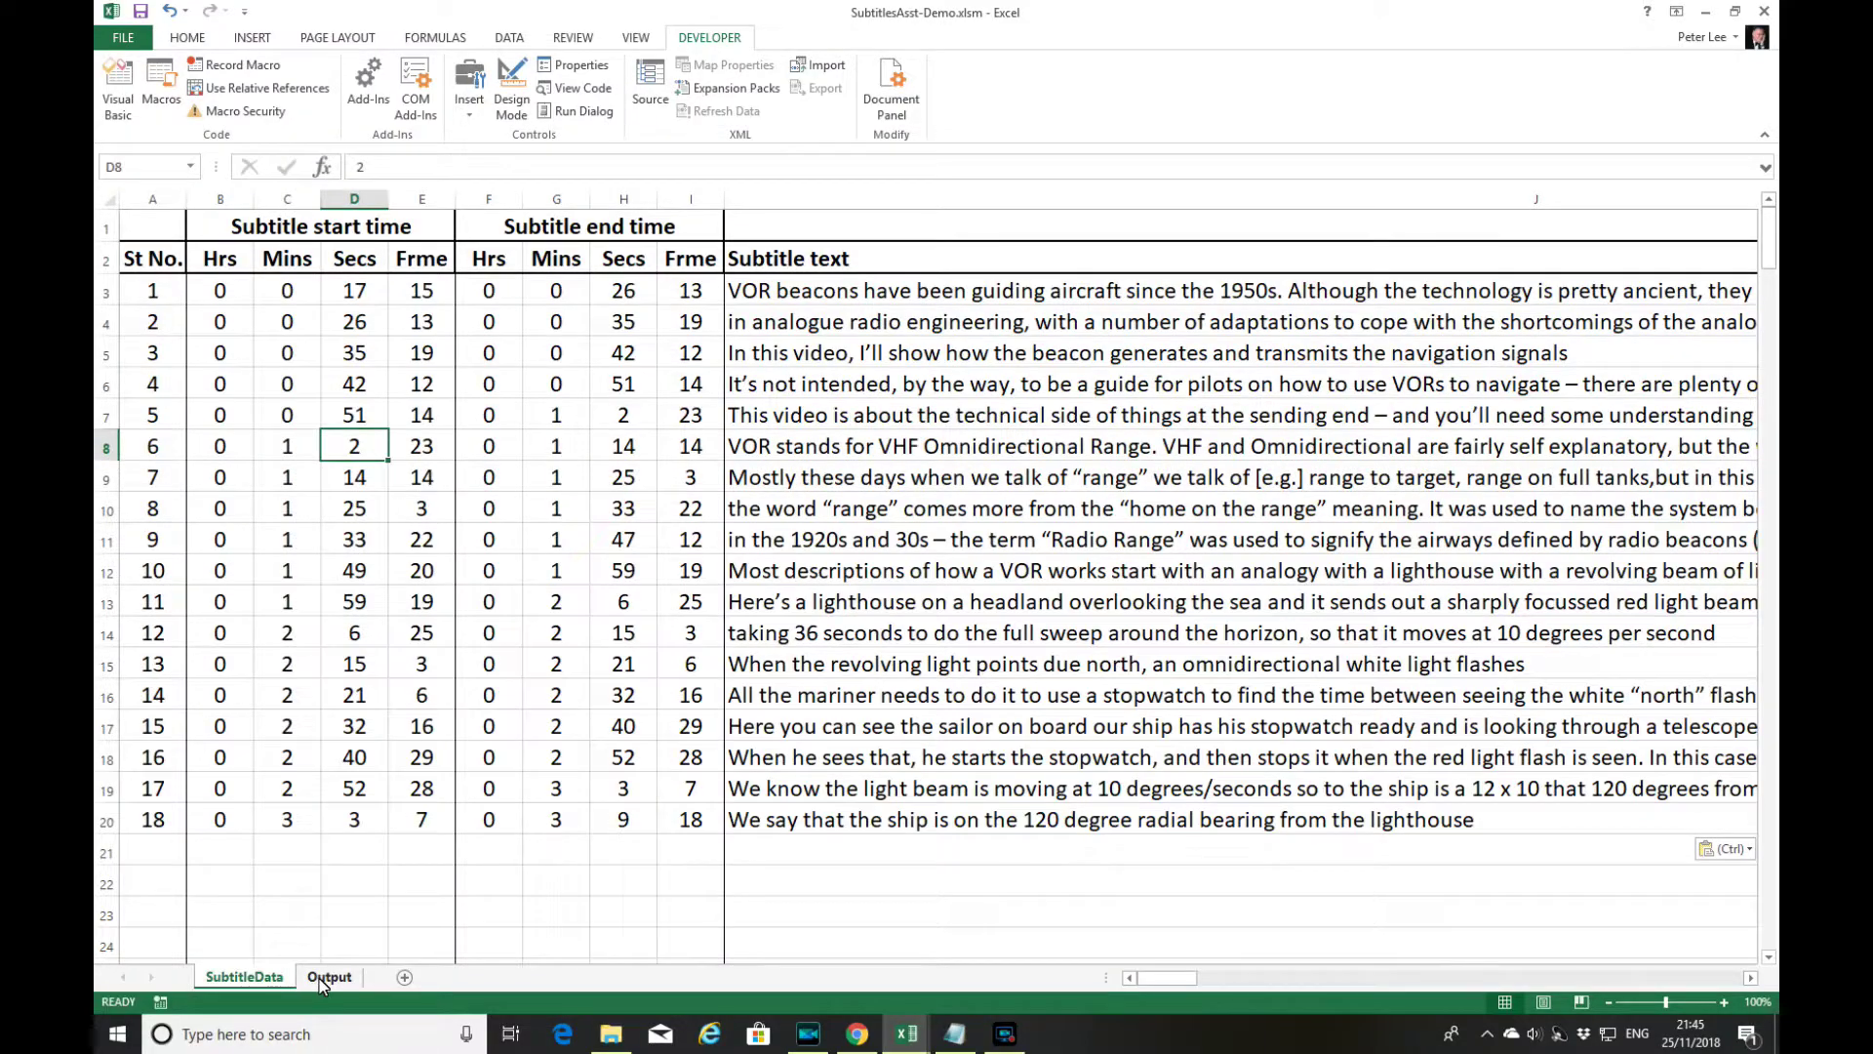
click(325, 977)
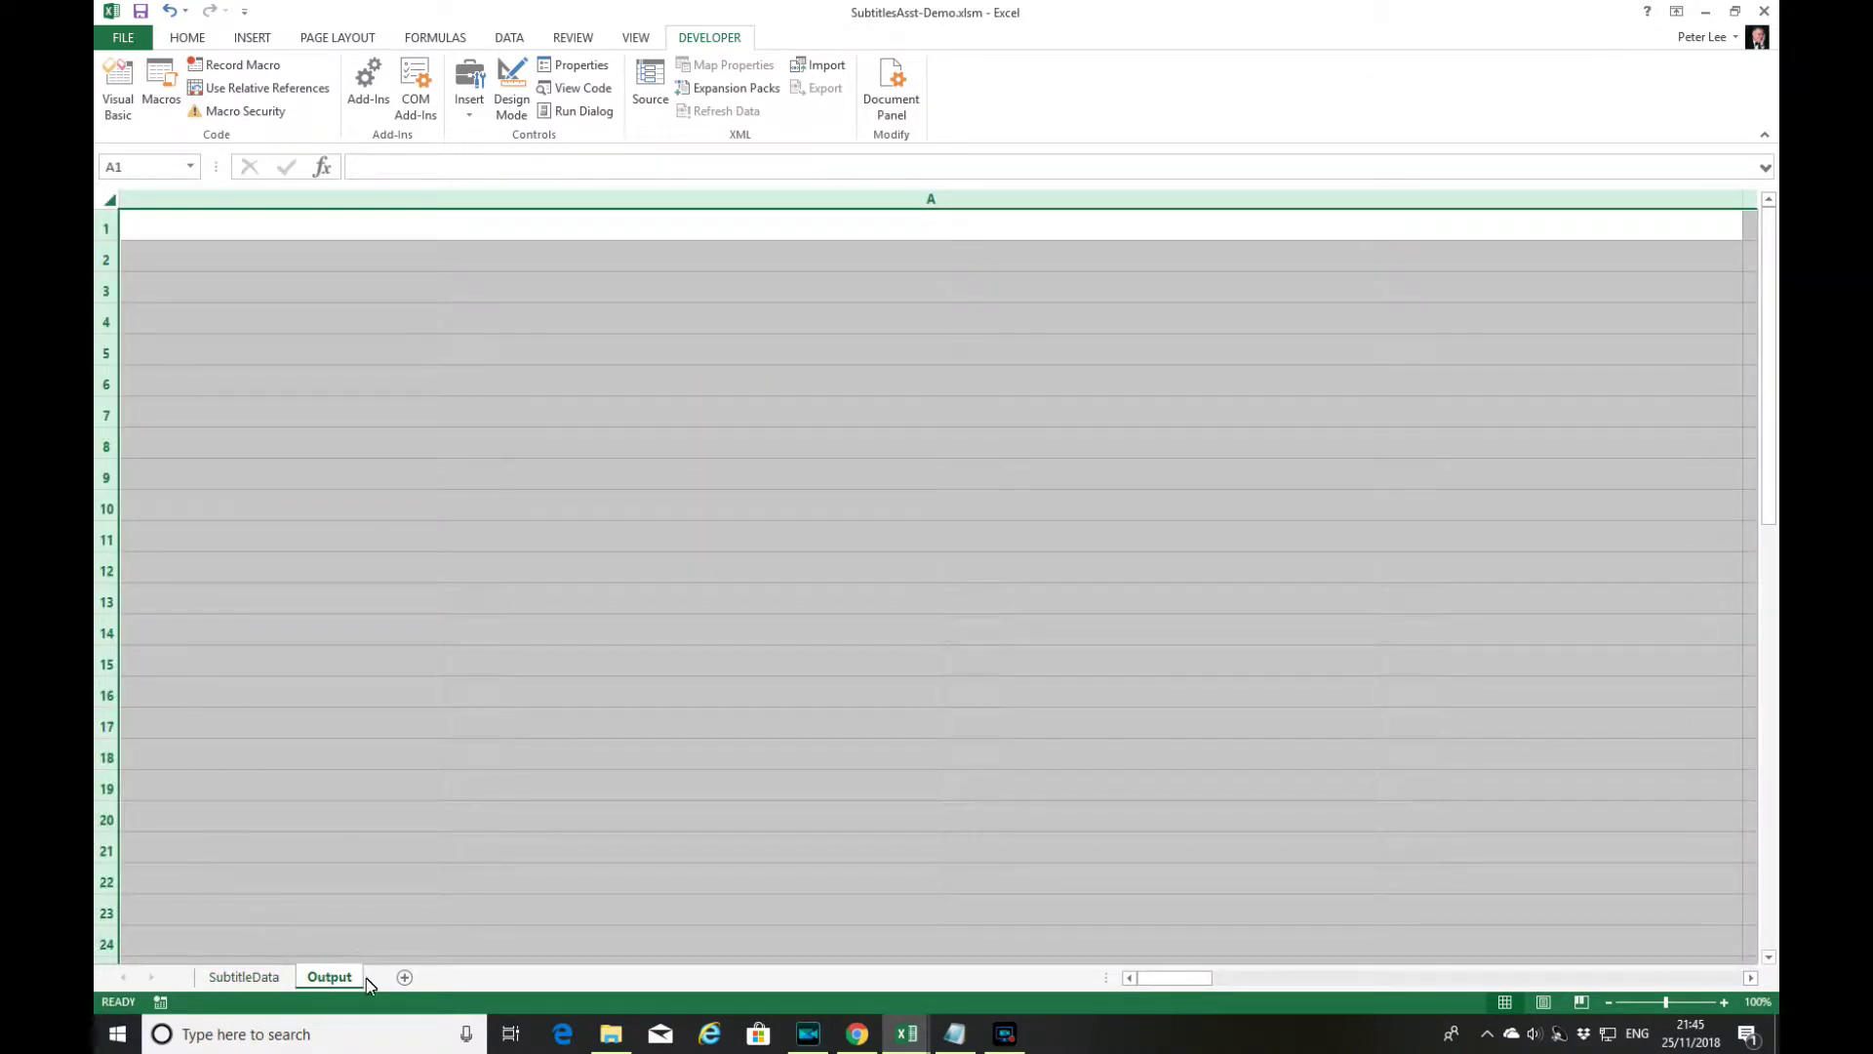
click(251, 977)
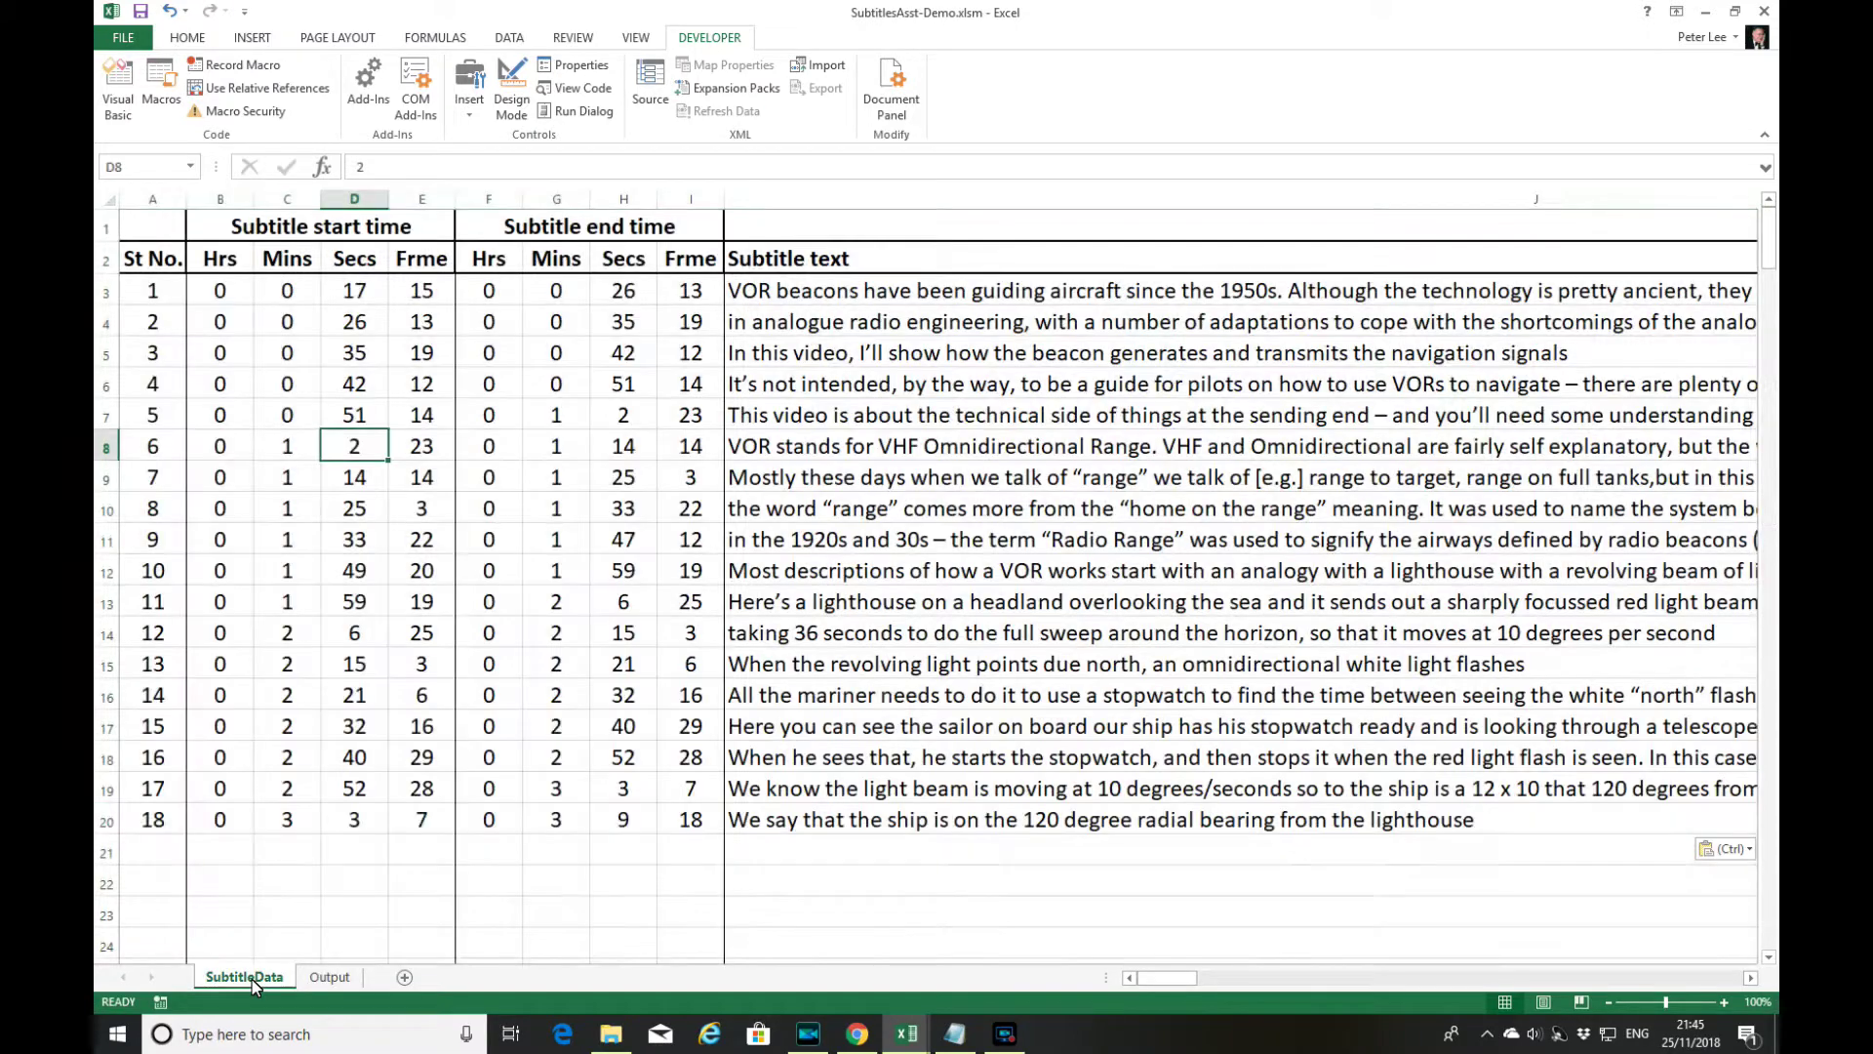